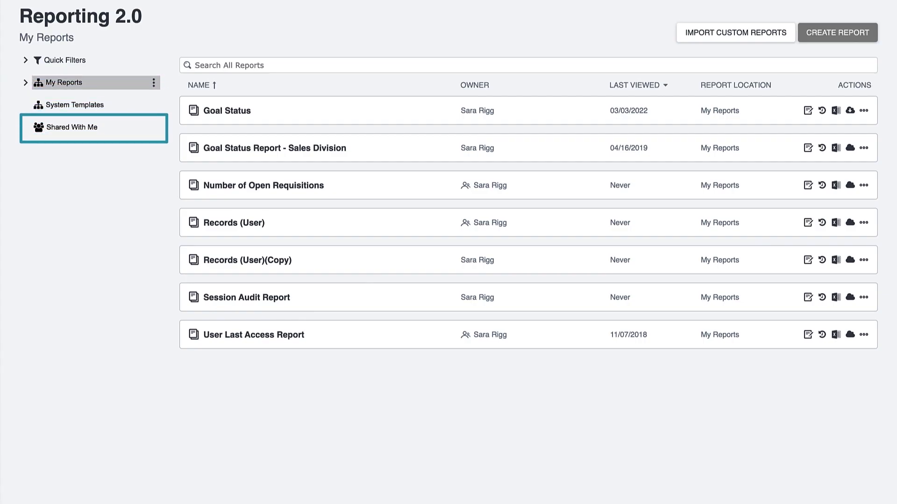
Step: Create a new folder named Recruiting under My Reports
left_click(26, 83)
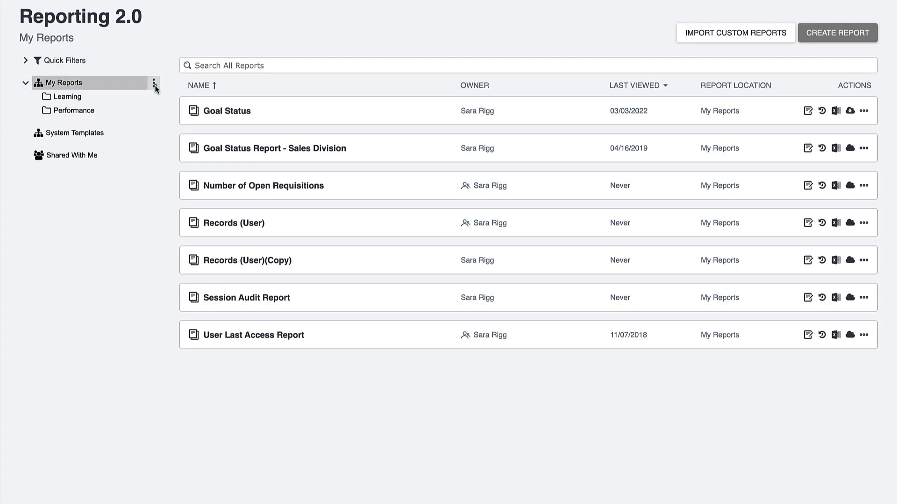
left_click(154, 83)
left_click(169, 103)
type("R")
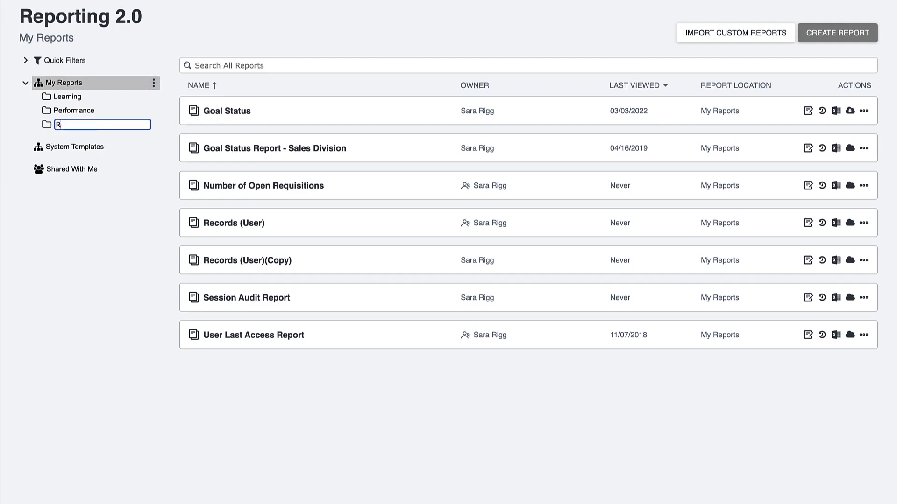
type("ecruiting")
key("Return")
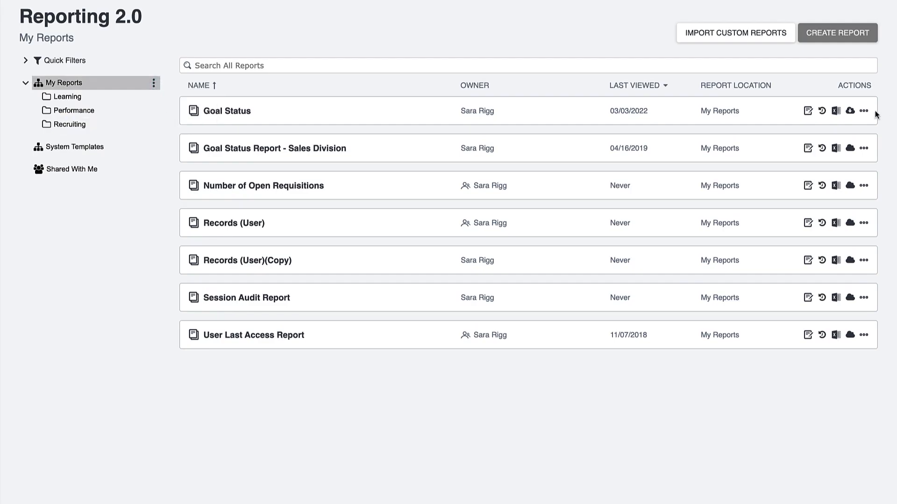
Step: Move the Goal Status report into the Performance folder and open that folder
left_click(864, 111)
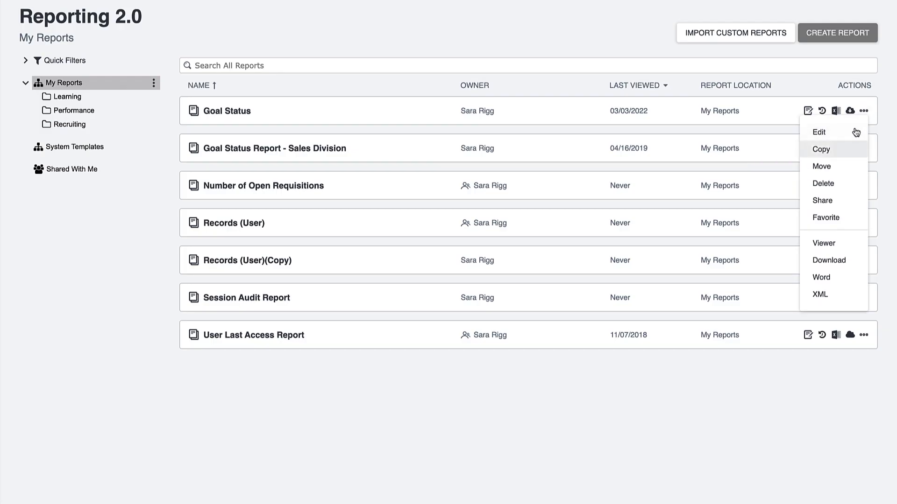
left_click(822, 166)
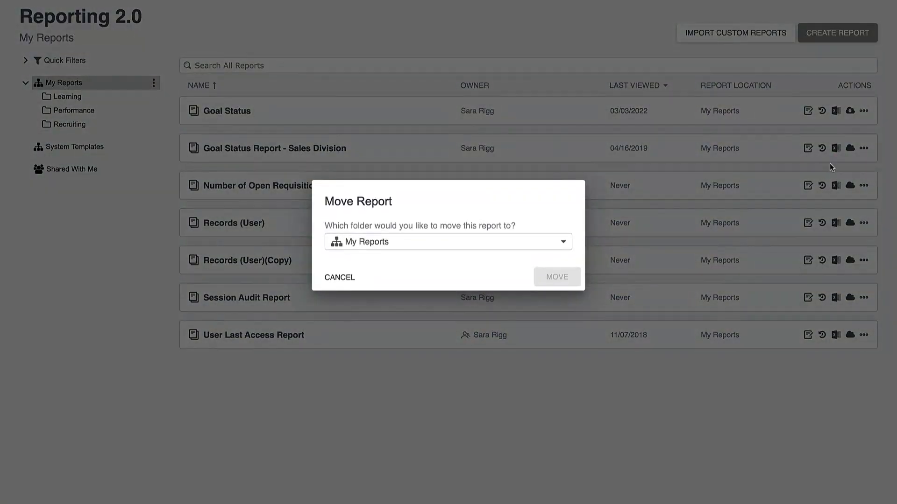
left_click(564, 241)
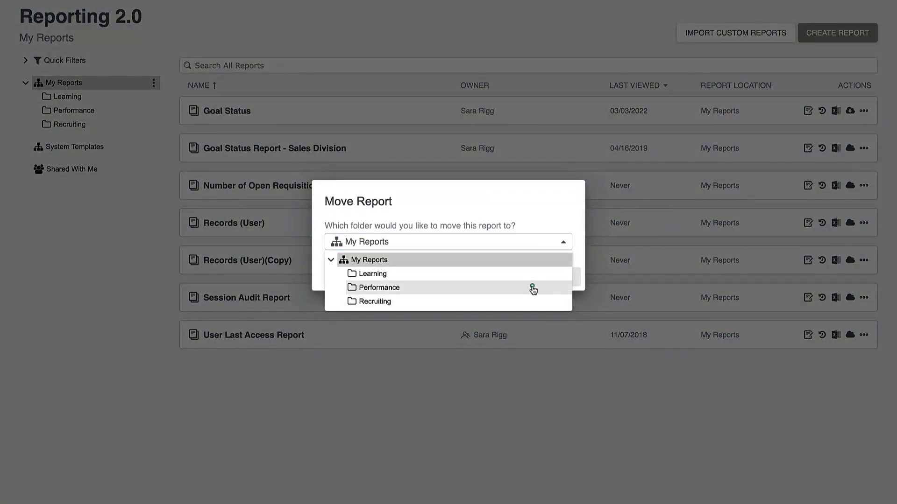
left_click(533, 287)
left_click(552, 284)
left_click(135, 111)
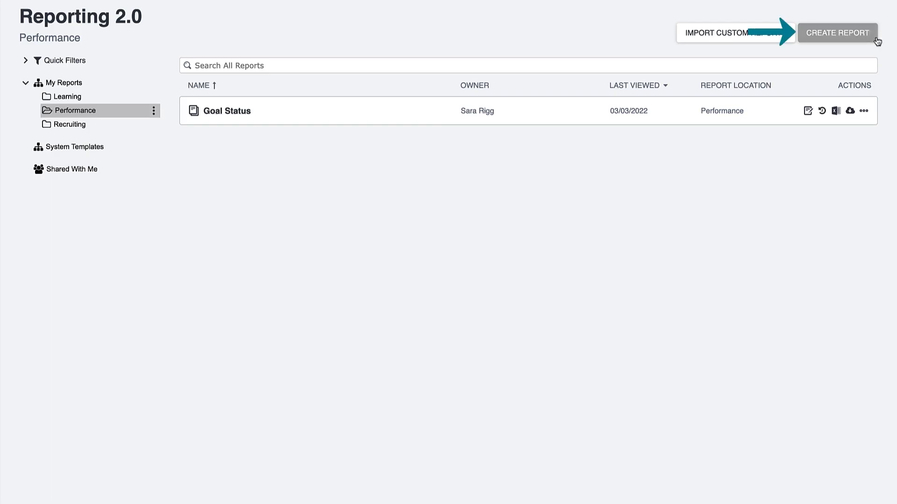
Step: Start a new report and filter its available data fields to the Core and Performance categories
left_click(862, 34)
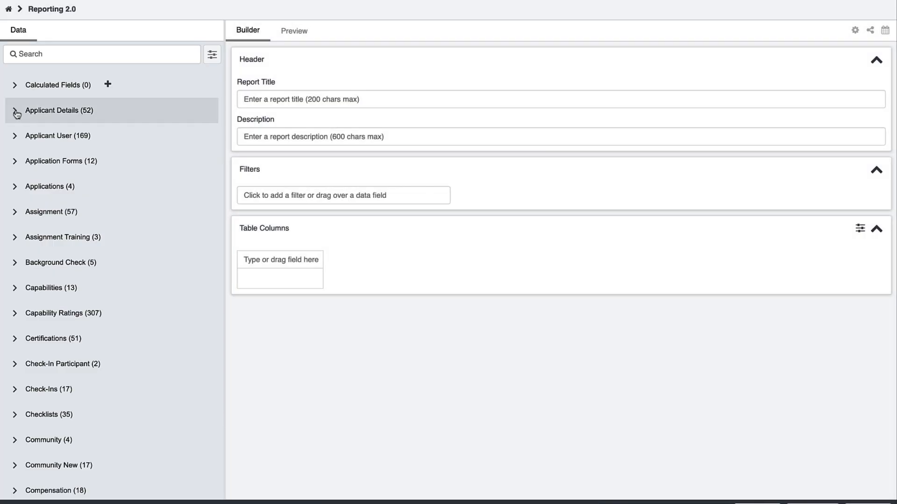
left_click(15, 112)
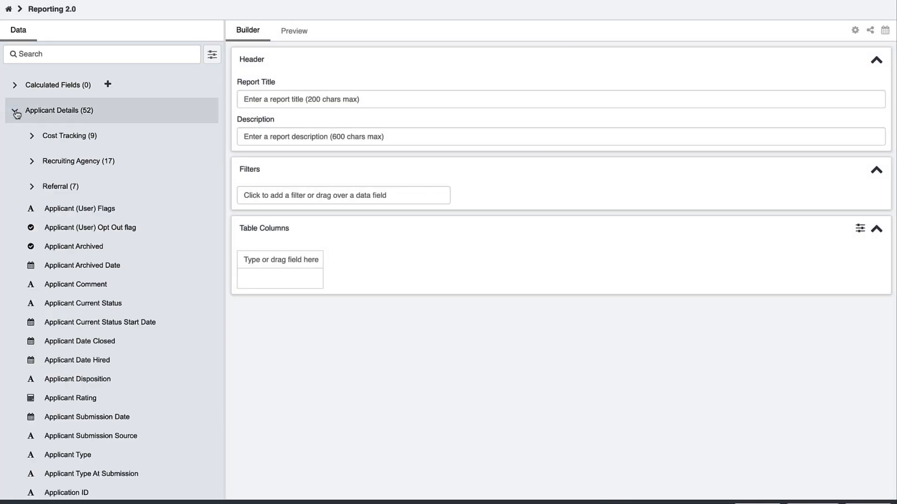
left_click(211, 61)
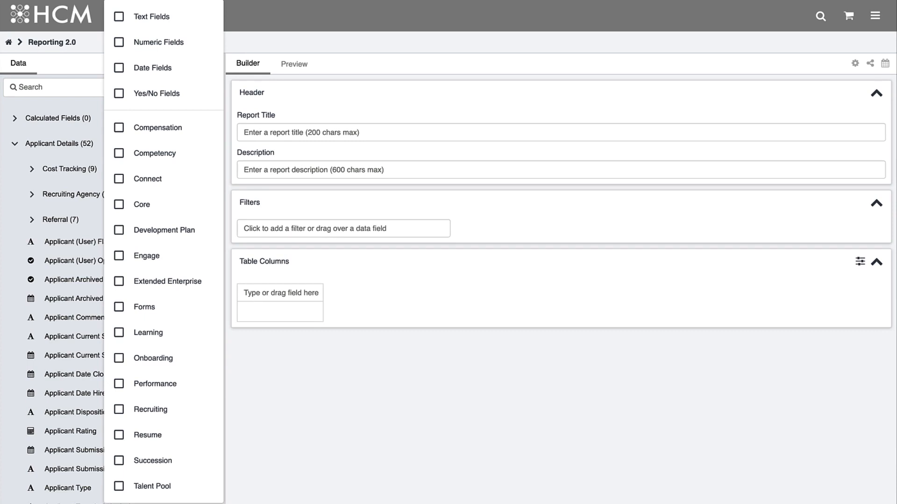
left_click(119, 206)
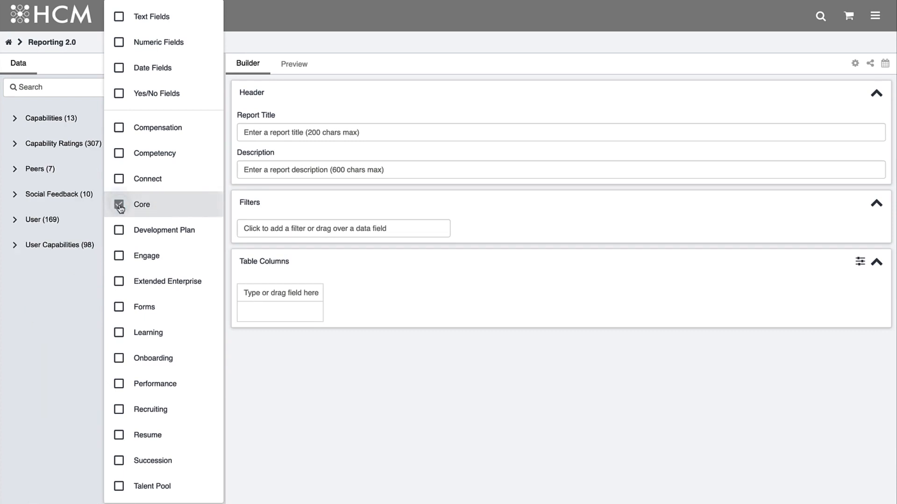
left_click(118, 384)
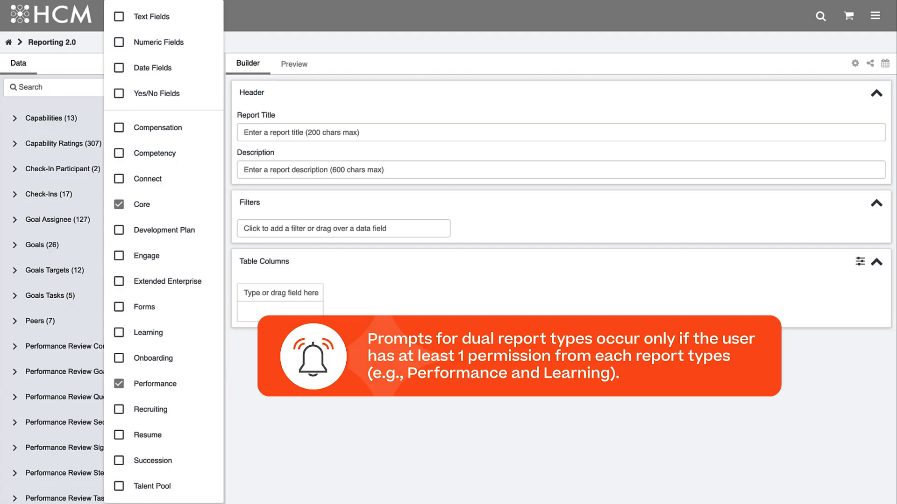
key("Escape")
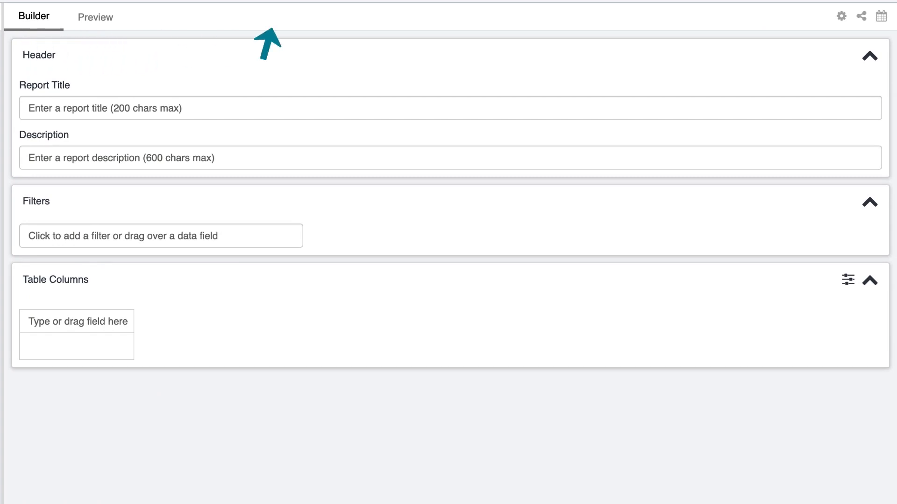
Step: Turn on Show Field Prefixes and Hide Report Header in the report properties
left_click(840, 18)
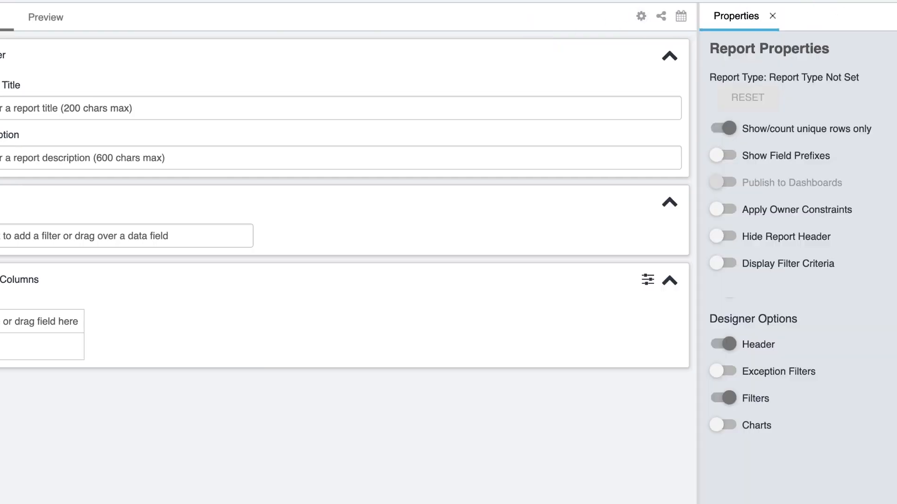
left_click(728, 160)
left_click(729, 237)
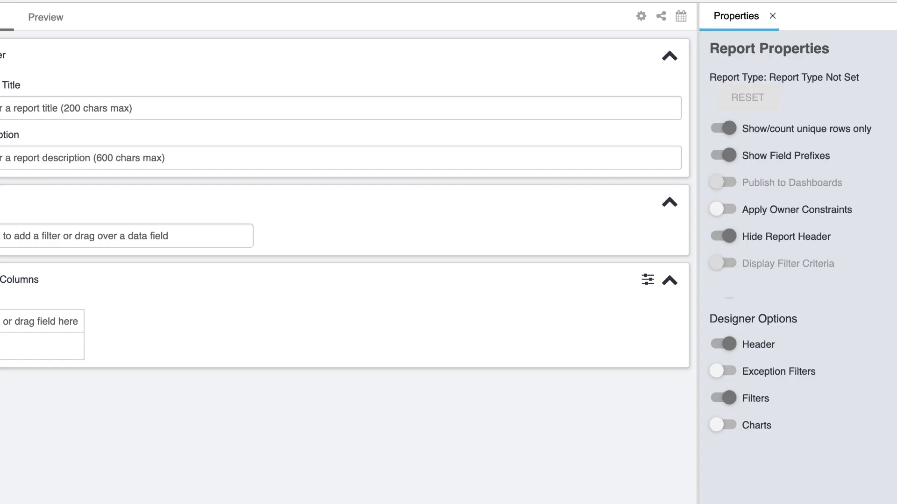
left_click(772, 15)
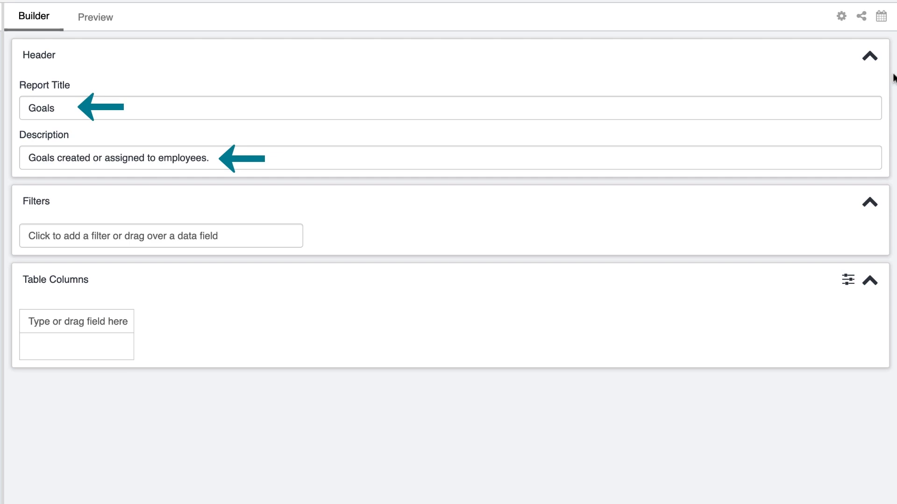
Step: Collapse the report's Header section and expand it again
left_click(871, 60)
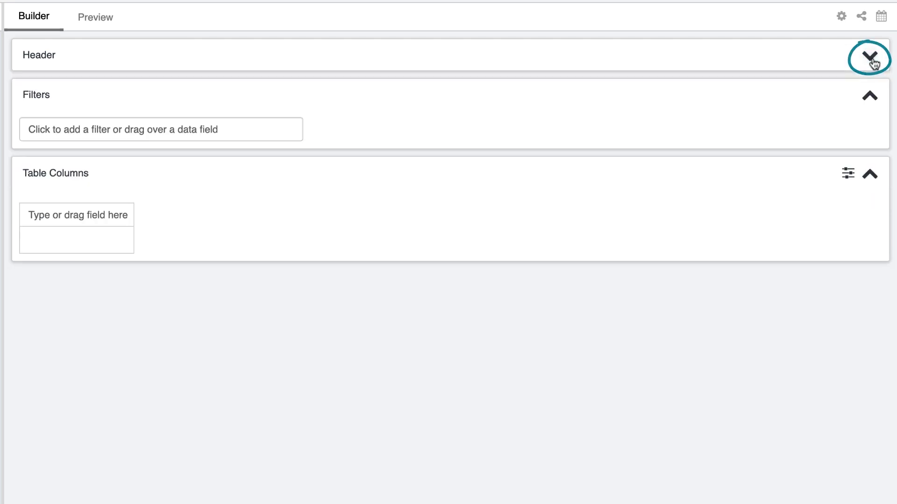
left_click(872, 59)
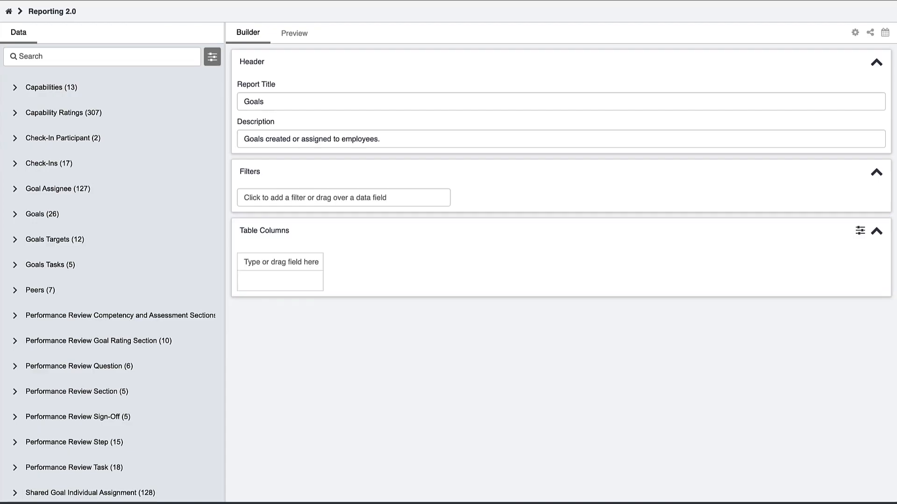
Step: Search the data fields for "title" and add the Title field from Goals as the first table column
left_click(102, 57)
type("title")
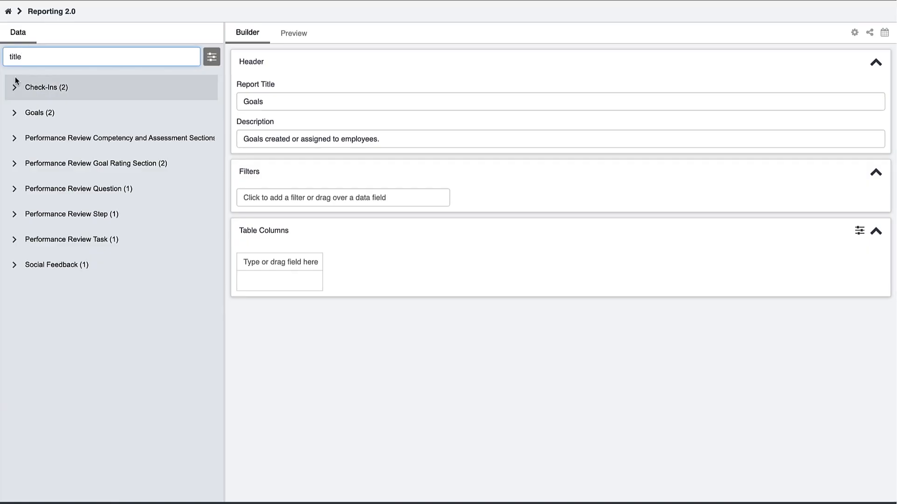
left_click(14, 113)
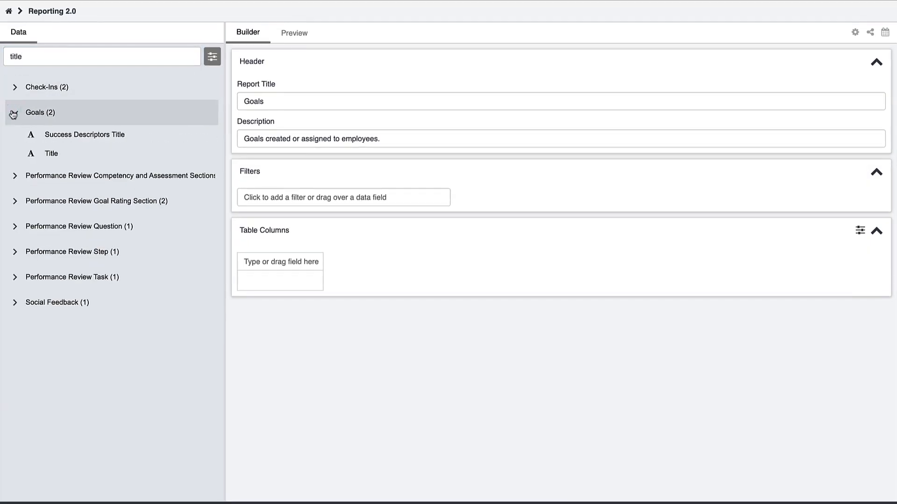
left_click(43, 154)
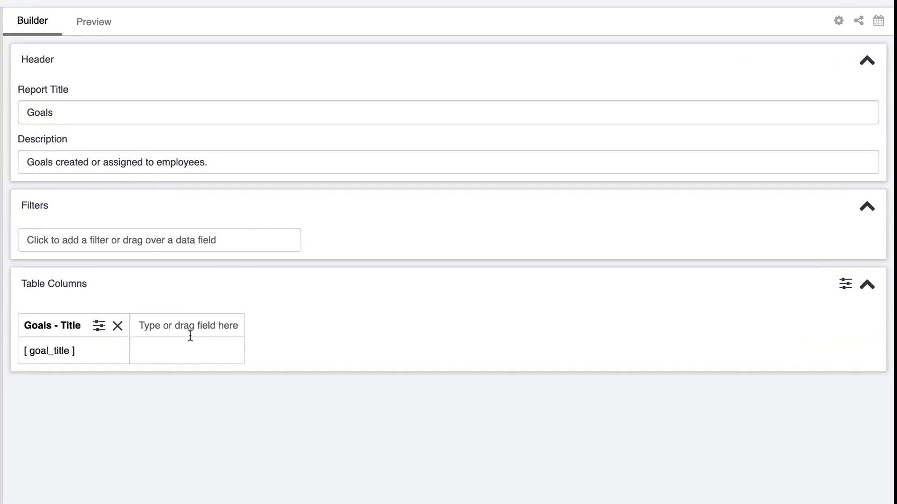
Step: Add Goals - Description as the second table column and check the field prefix setting in the report properties
left_click(190, 336)
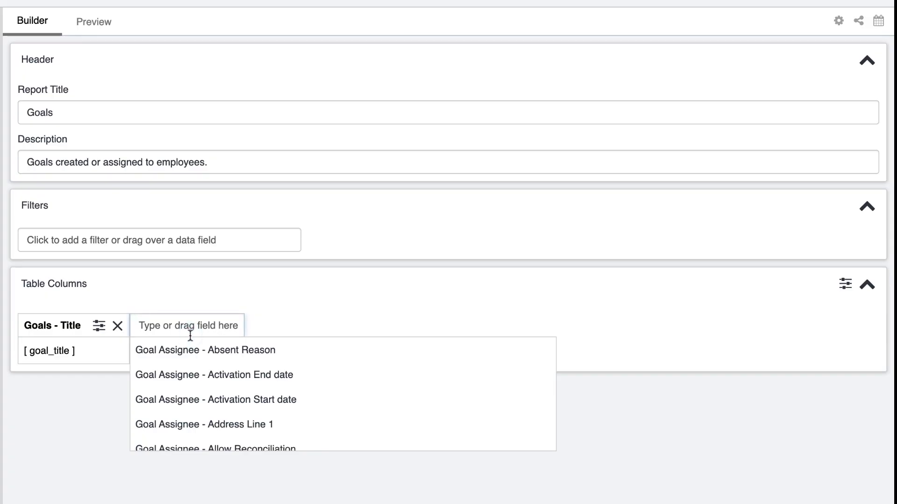
type("Des")
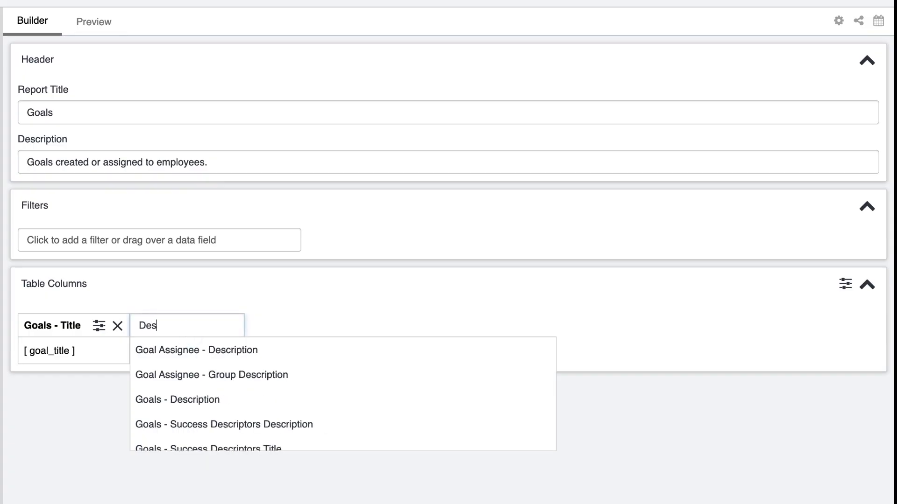
left_click(186, 396)
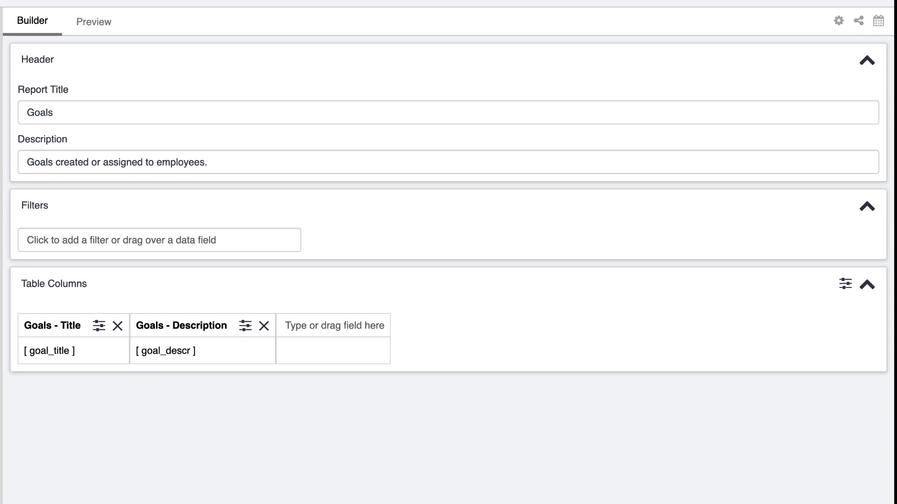
left_click(838, 20)
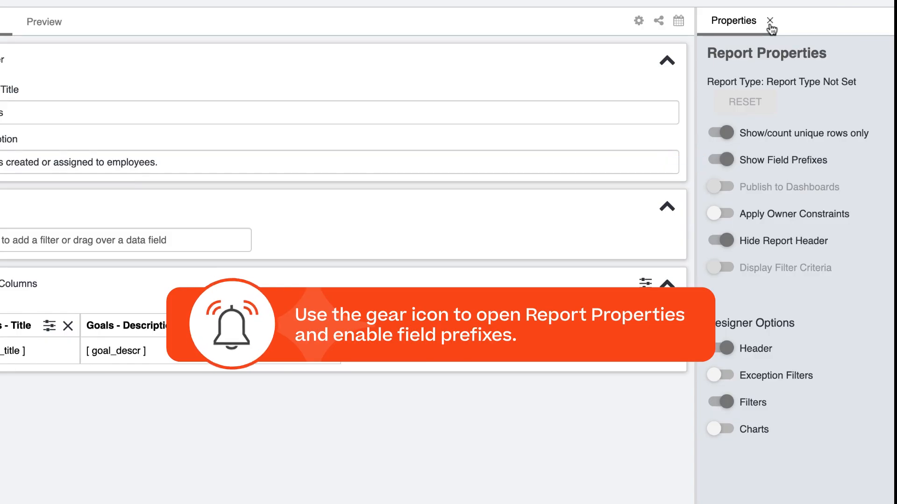
left_click(769, 21)
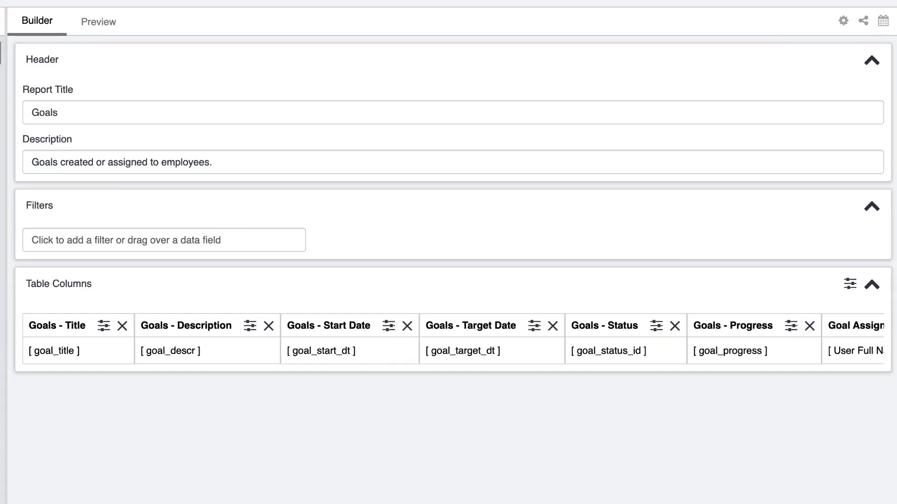
Step: Apply the Count Unique aggregation to the Goals - Progress column
left_click(791, 325)
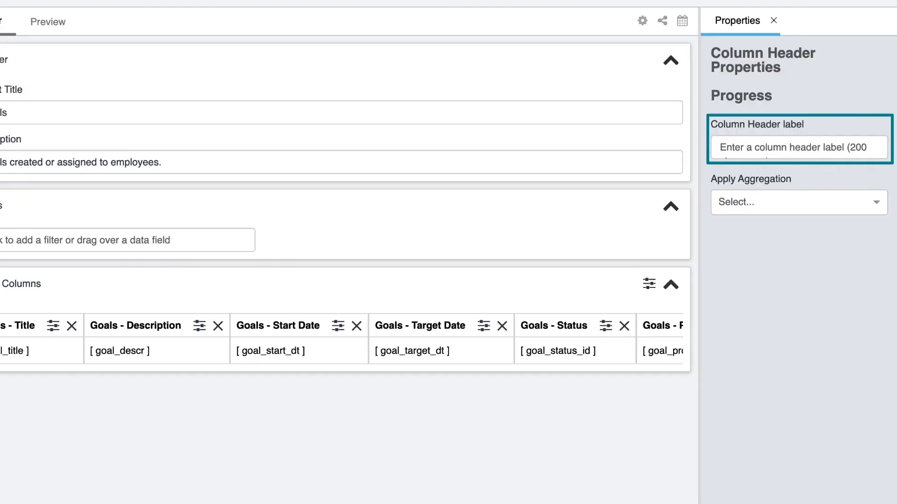
left_click(874, 203)
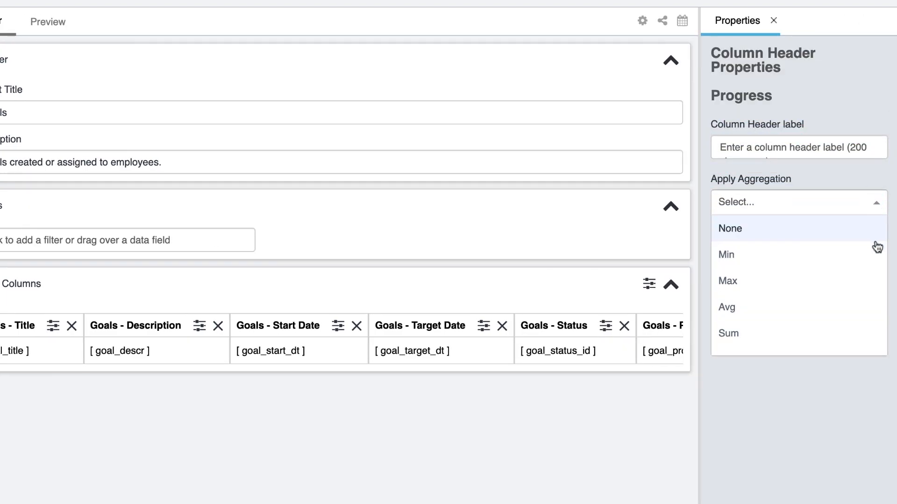
scroll(876, 249, "down", 1)
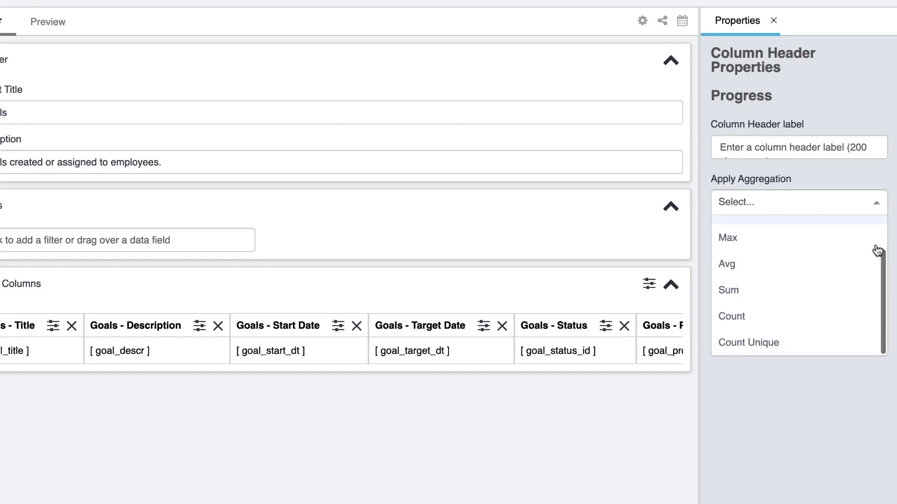
left_click(825, 347)
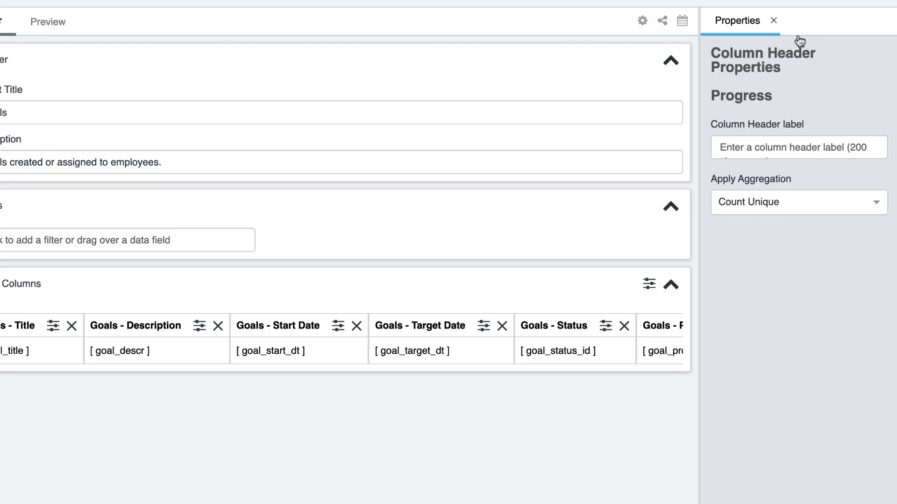
left_click(773, 21)
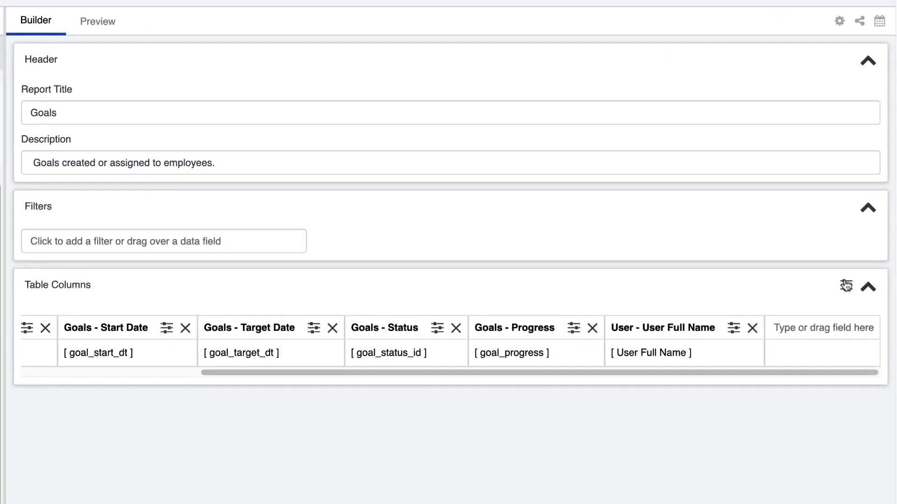
Step: Add Goals - Progress as a column summary in the table properties
left_click(848, 285)
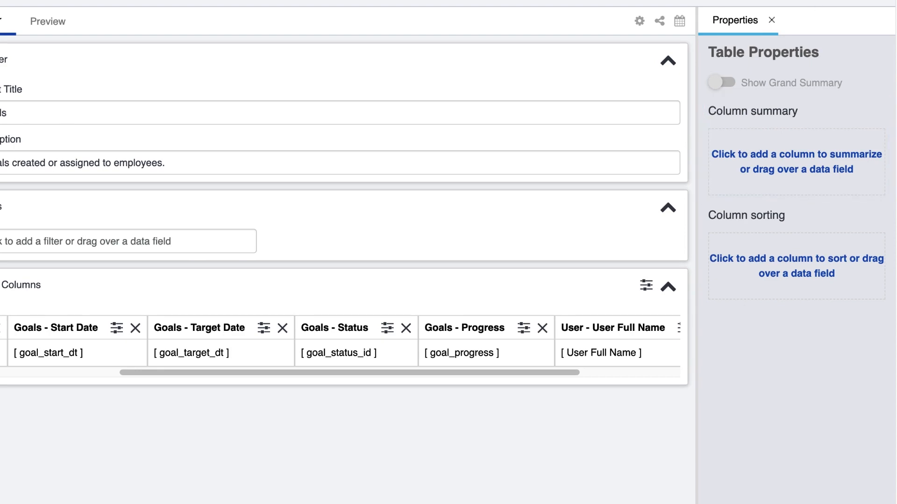
left_click(818, 170)
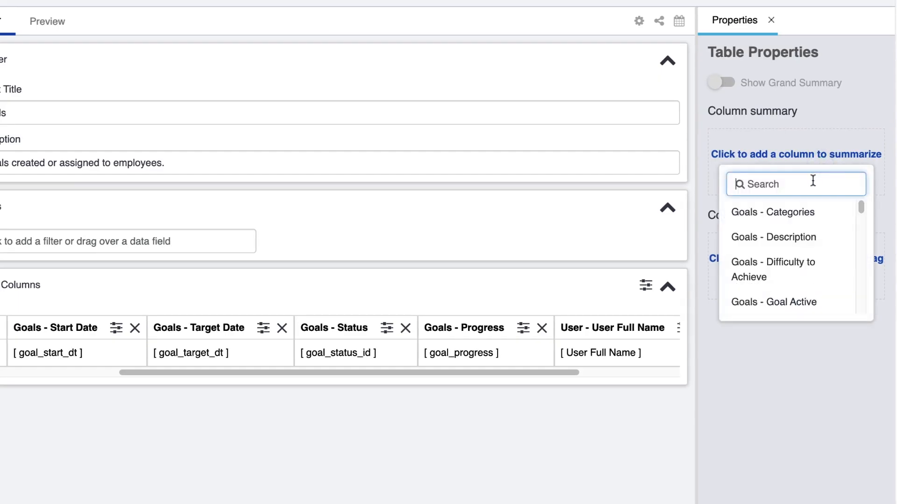
type("progress")
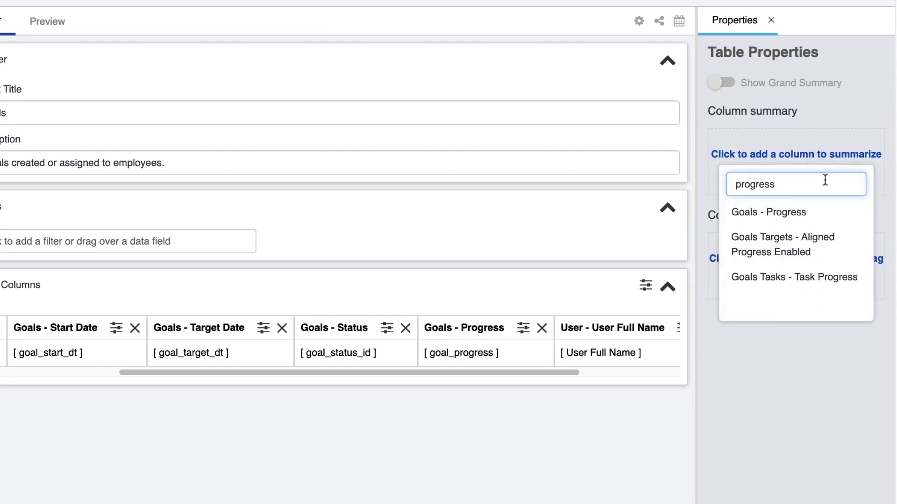
left_click(782, 211)
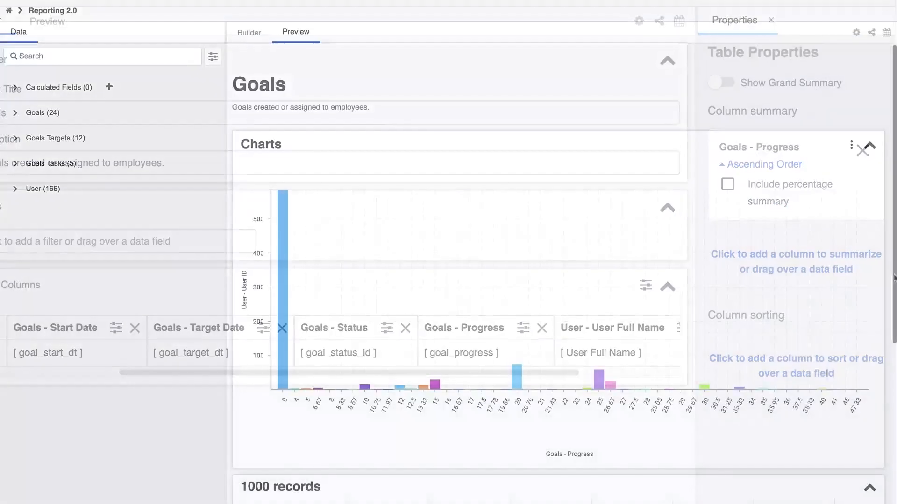
scroll(559, 274, "down", 5)
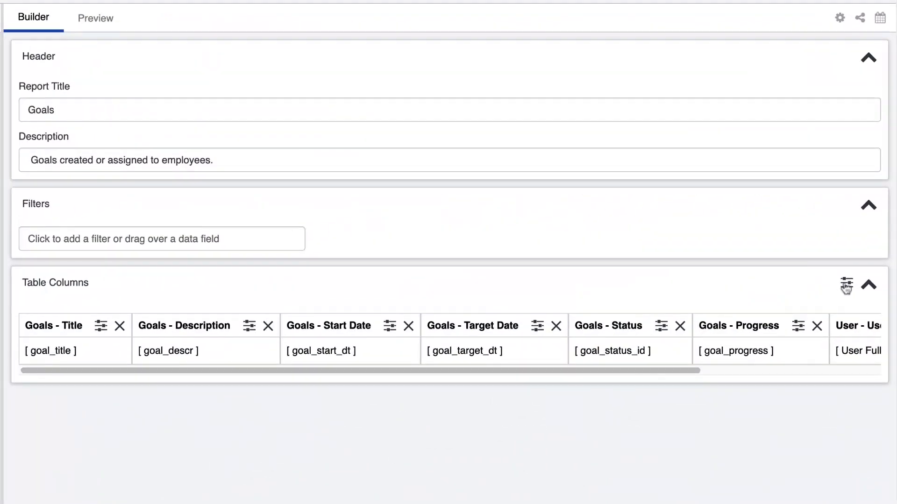
left_click(846, 283)
Step: Add a Goals - Goal Creation Date filter and set it to This Year
left_click(152, 239)
type("date")
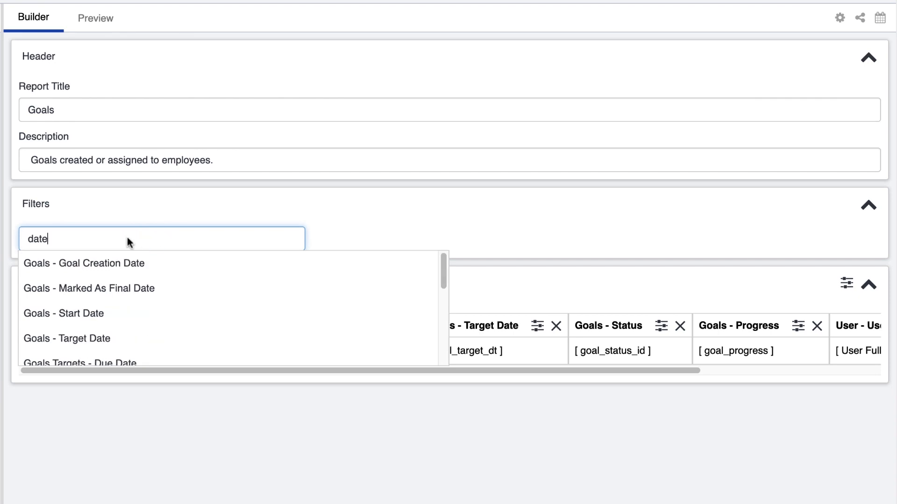
left_click(141, 268)
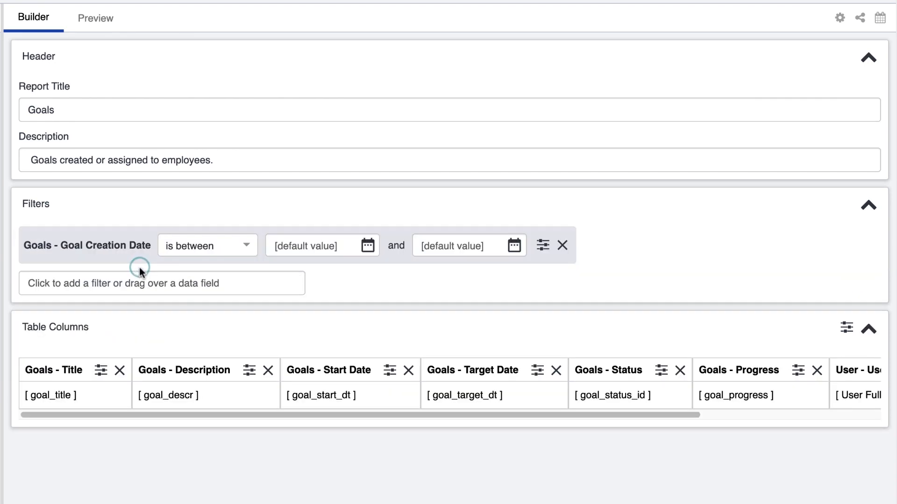
left_click(250, 250)
left_click_drag(252, 265, 260, 351)
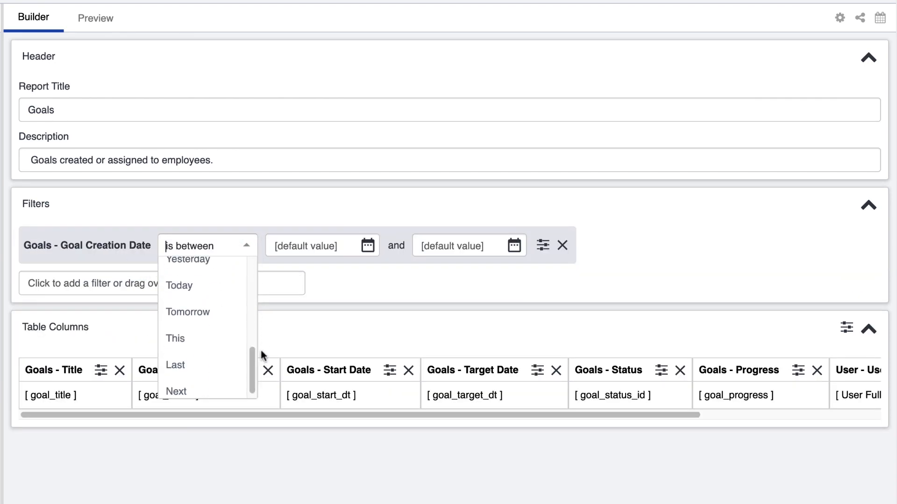
left_click(220, 344)
left_click(423, 249)
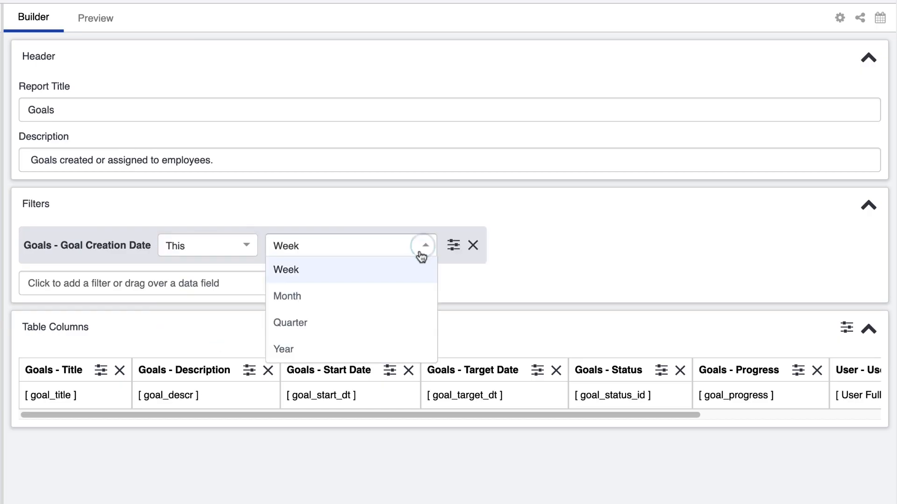
left_click(344, 348)
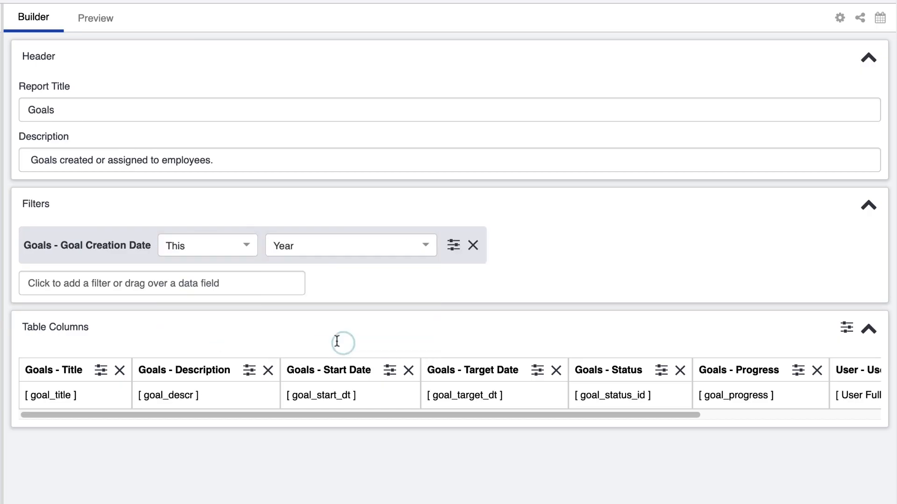
Step: Add a User - User Status filter set to is one of Active
left_click(222, 290)
type("user - user status")
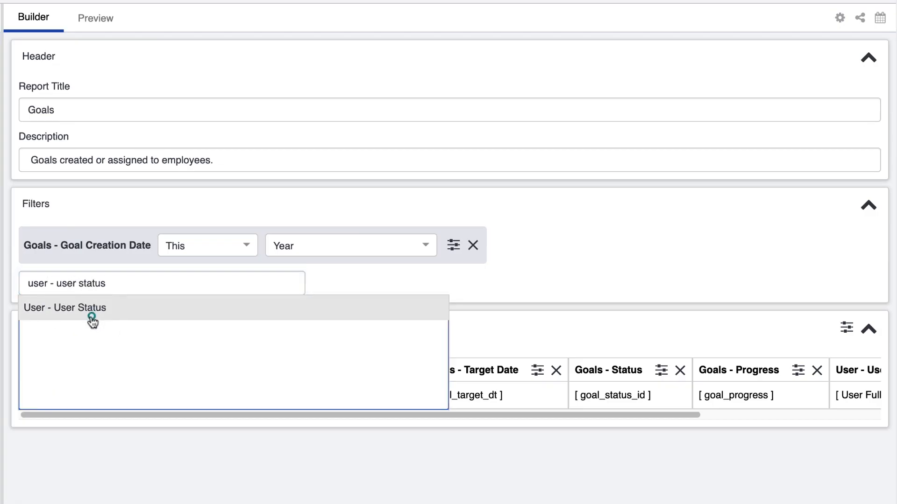
left_click(92, 312)
left_click(244, 304)
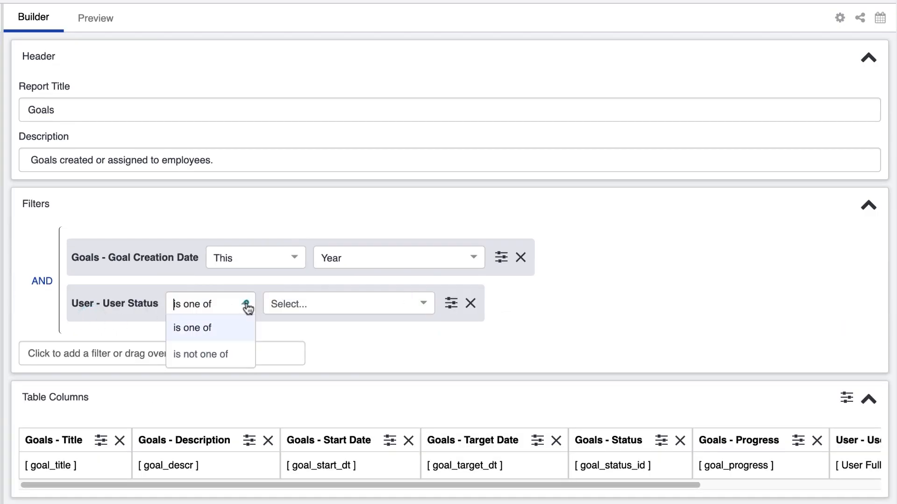
left_click(416, 304)
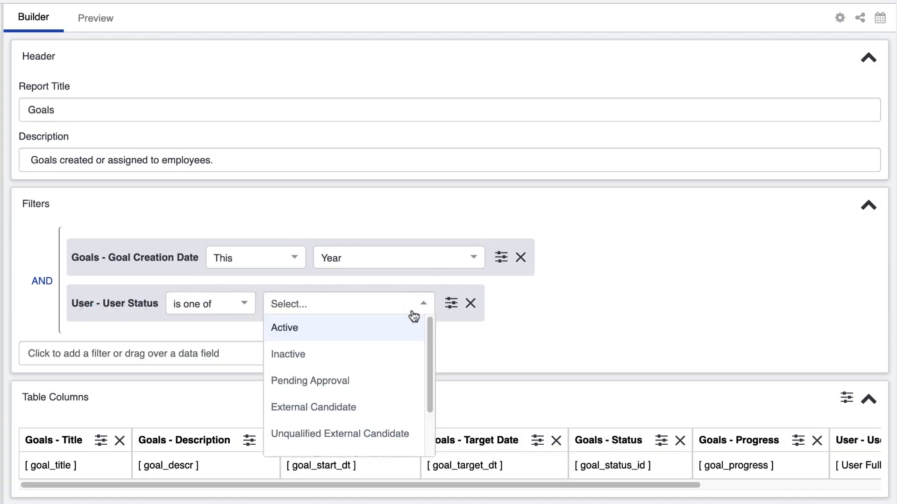
left_click(397, 333)
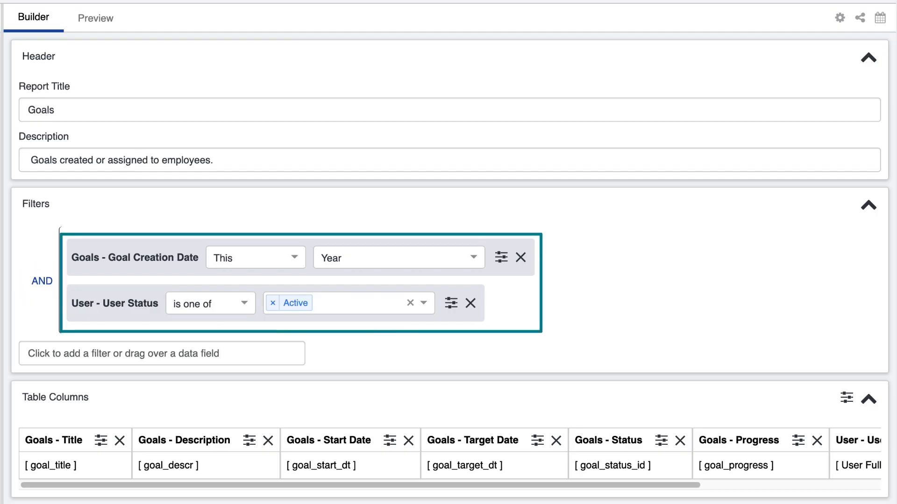
Step: Switch the logic joining the two filters to OR and back to AND
left_click(40, 283)
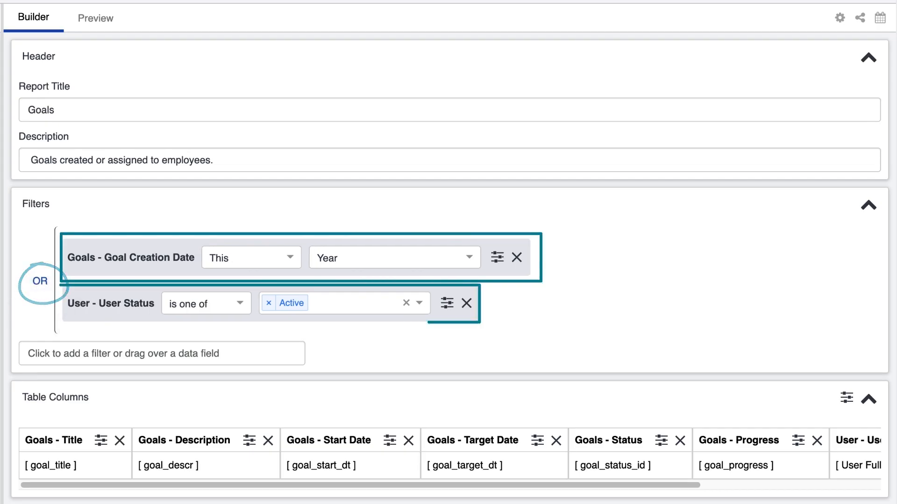
left_click(39, 282)
Step: Add a User - User Absent filter set to is No and group it with the Goal Creation Date filter
left_click(26, 332)
type("absent")
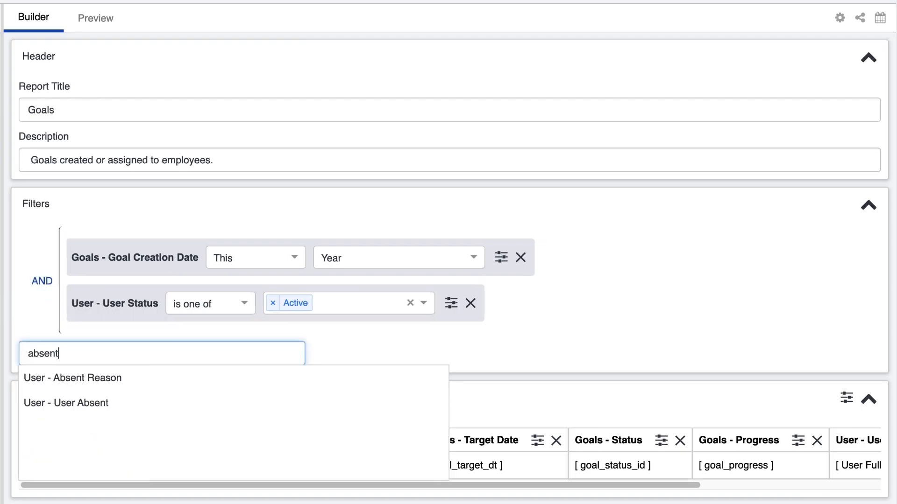
left_click(120, 408)
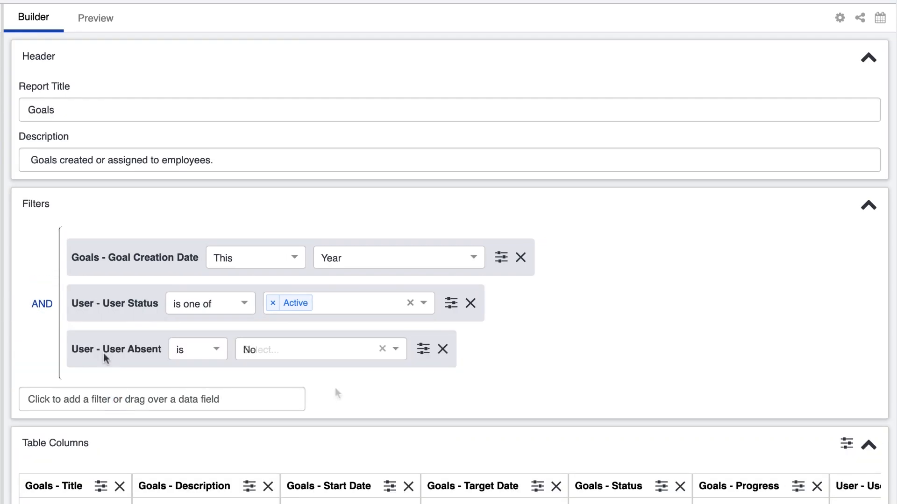
left_click_drag(97, 346, 96, 248)
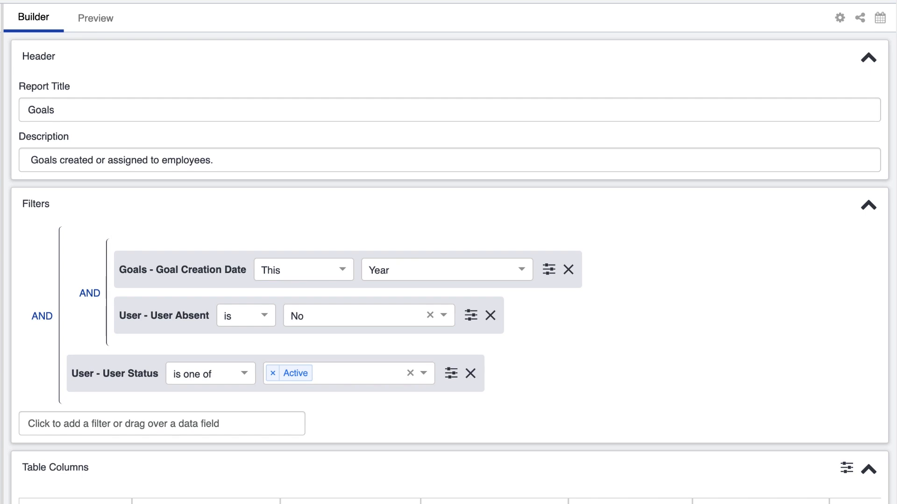
Step: Limit the operators of the Goal Creation Date filter to This in its filter properties
left_click(548, 270)
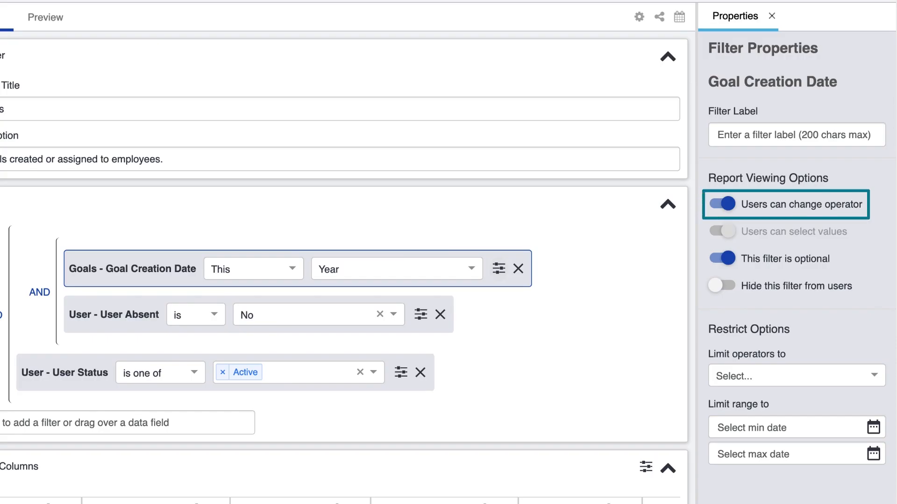
left_click(874, 372)
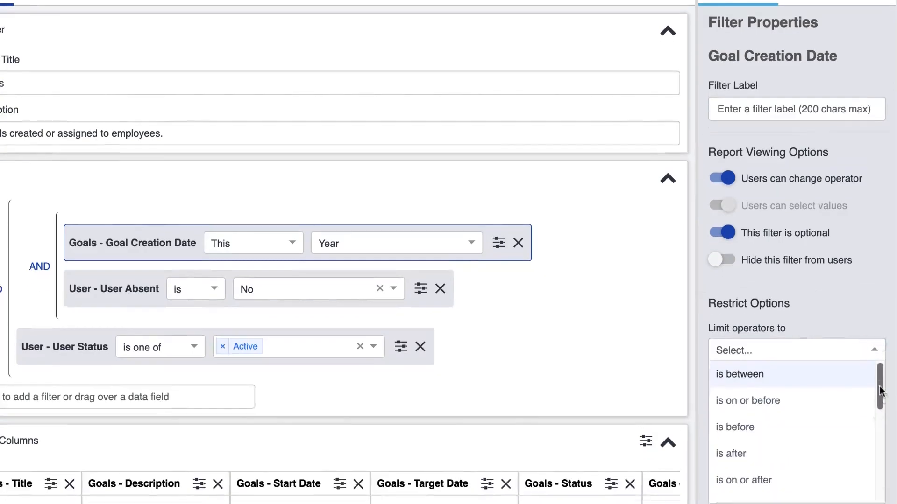
scroll(886, 479, "down", 3)
scroll(886, 406, "down", 3)
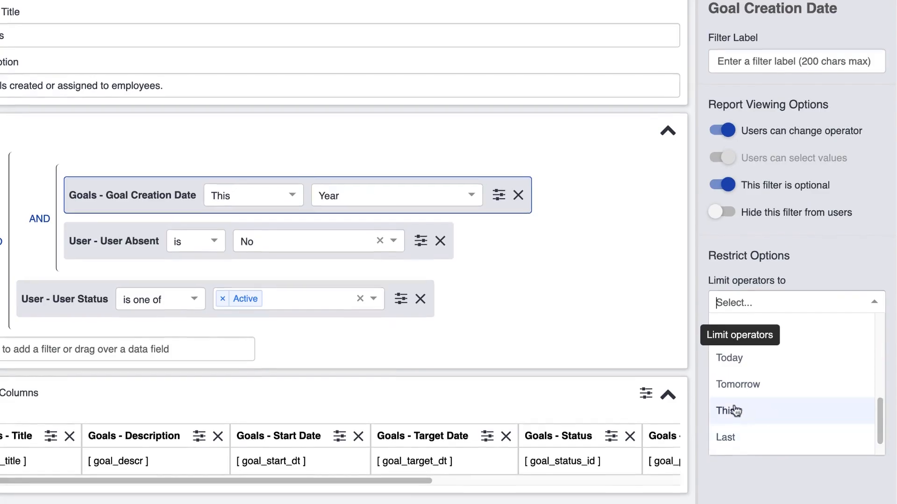
left_click(733, 409)
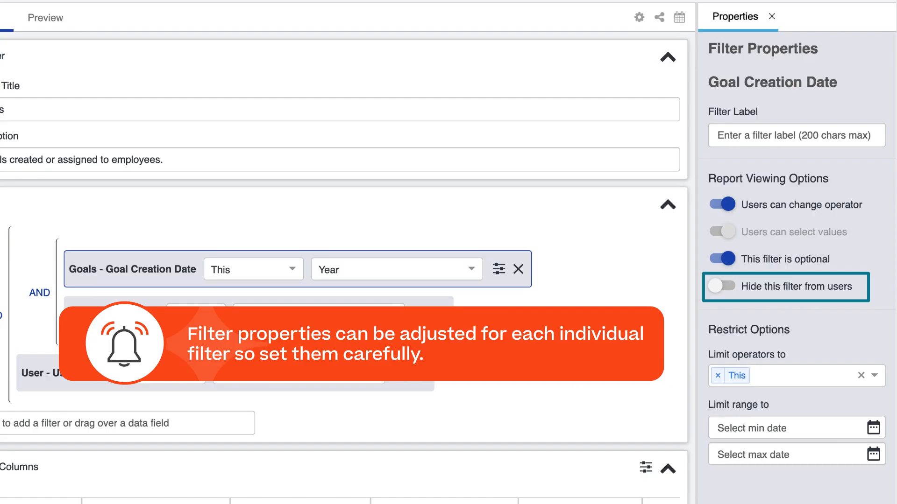
left_click(772, 16)
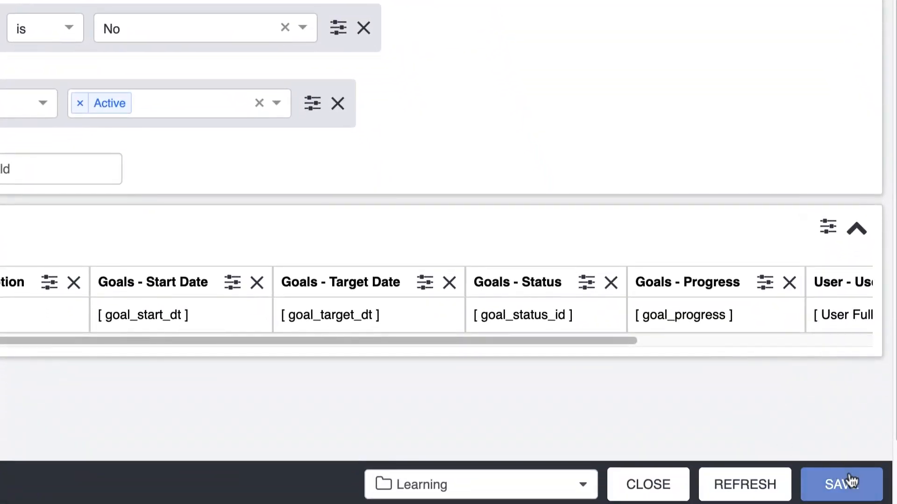
Step: Save the report and check the report type in the report properties
left_click(851, 481)
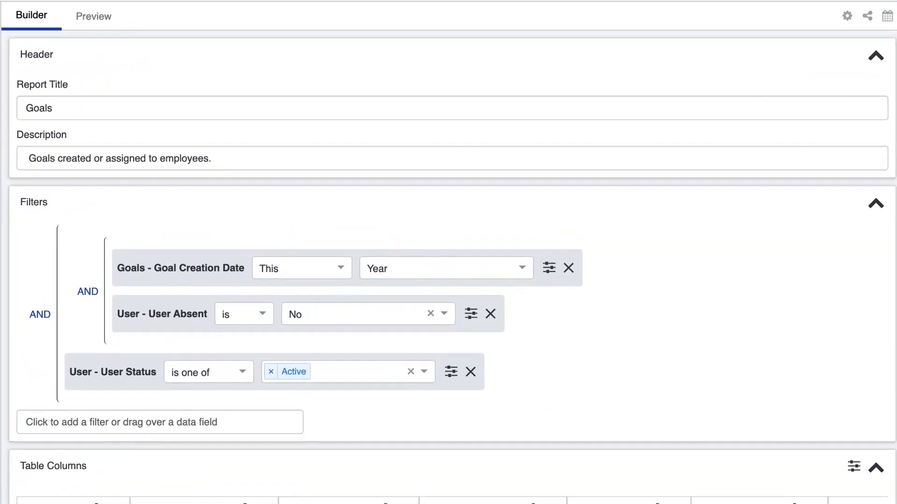
left_click(846, 15)
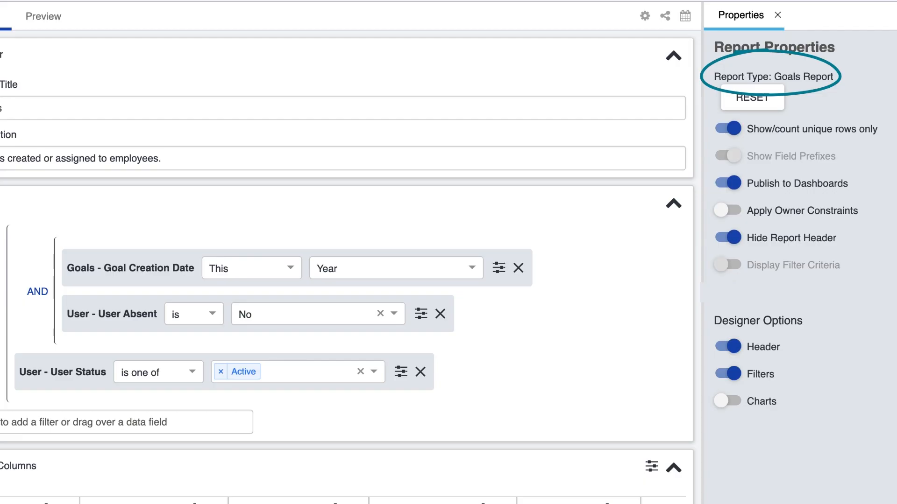
left_click(778, 15)
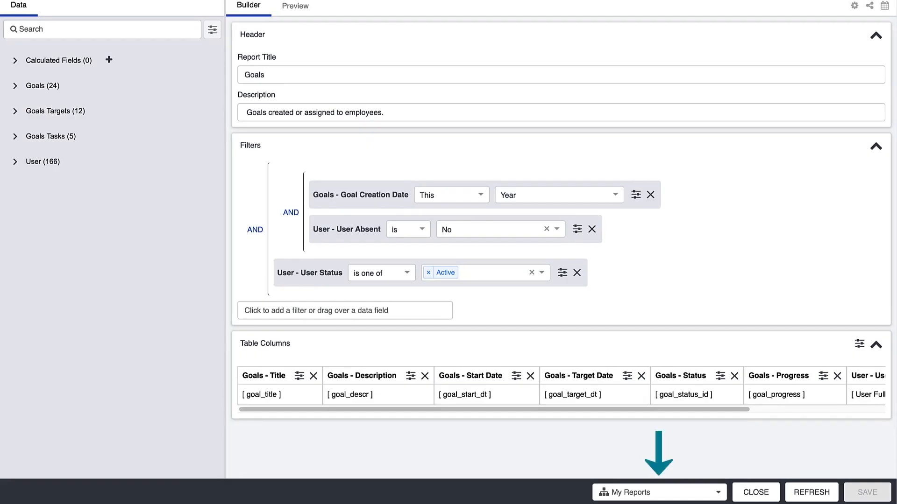
Step: Choose the Performance folder as the report's location and save the report there
left_click(719, 493)
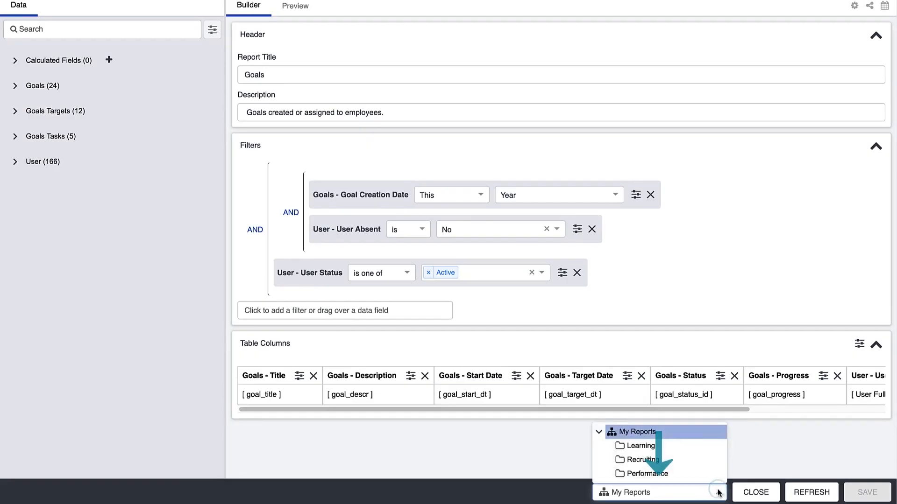
left_click(698, 475)
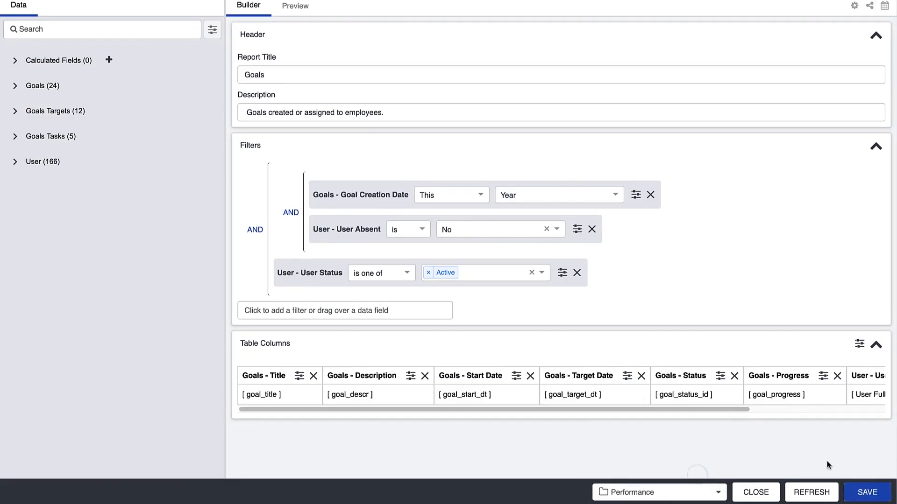
left_click(868, 490)
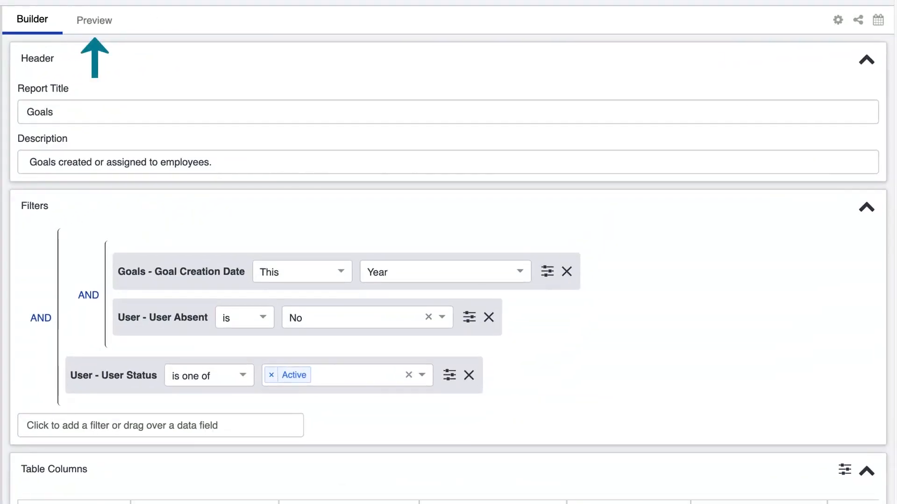
Step: Preview the Goals report and examine the filtered records grouped by progress
left_click(303, 8)
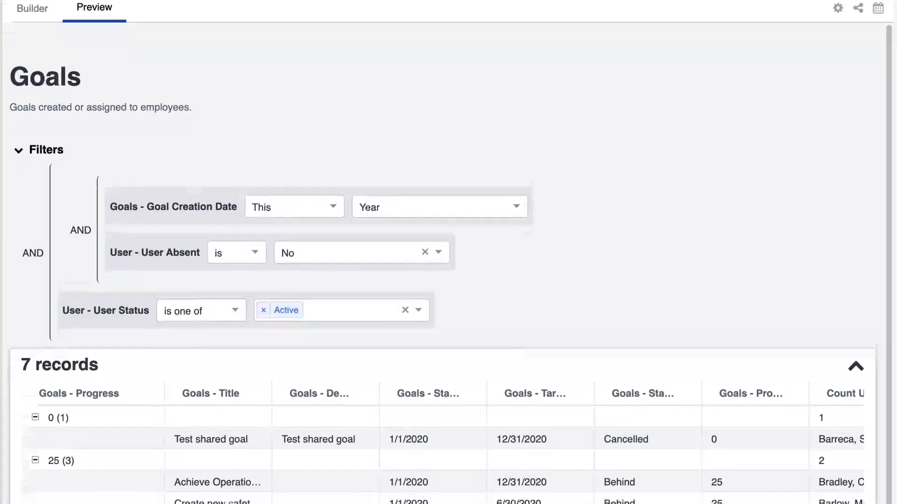
scroll(448, 252, "down", 3)
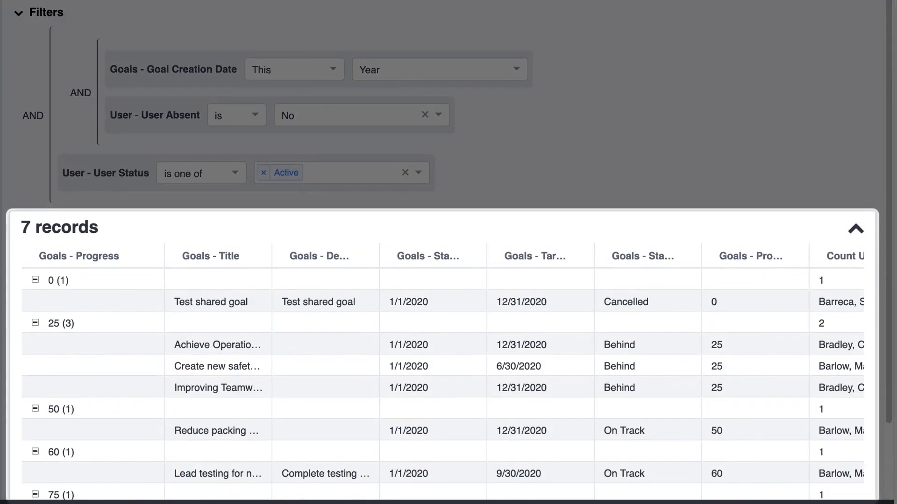
scroll(449, 252, "up", 3)
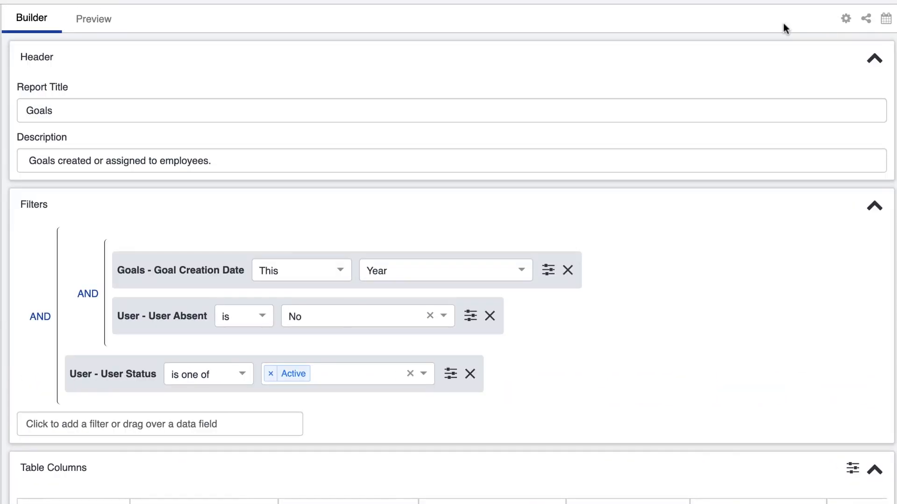
Step: Enable the Charts section in the report's designer options and go to it in the builder
left_click(846, 18)
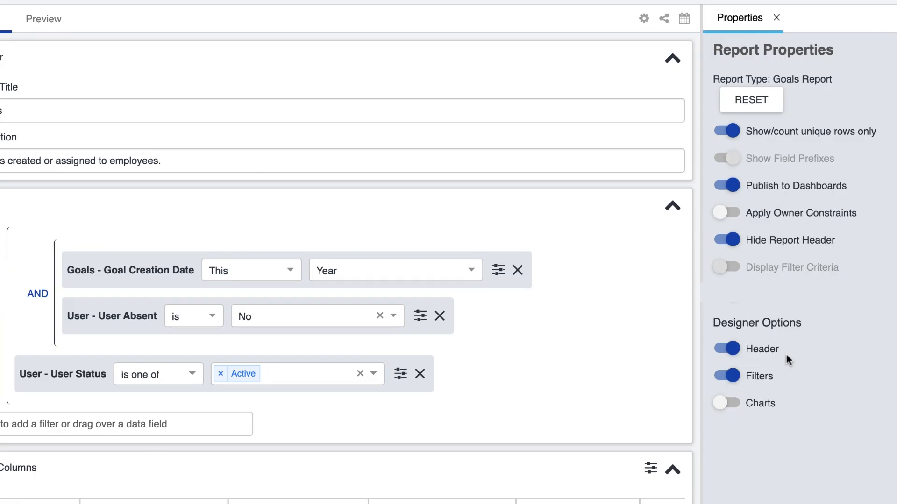
left_click(735, 404)
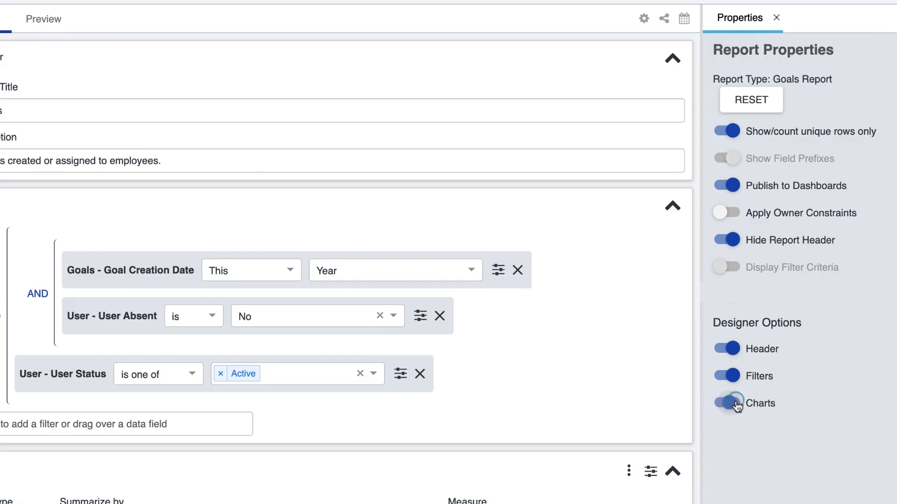
left_click(775, 17)
scroll(889, 234, "down", 5)
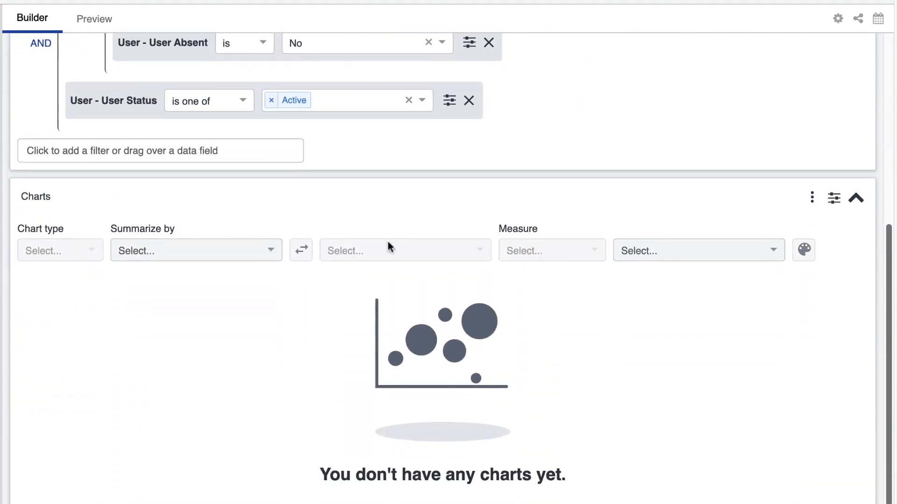
Step: Set the chart to summarize by Goals - Progress
left_click(128, 252)
type("progress")
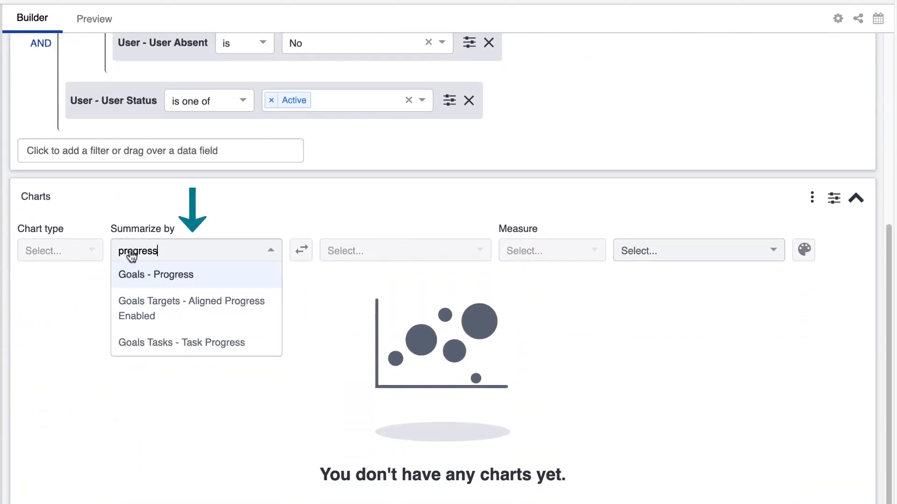
left_click(188, 277)
Step: Set the chart's measure to a Count of User - User ID and refresh the report to draw the chart
left_click(630, 248)
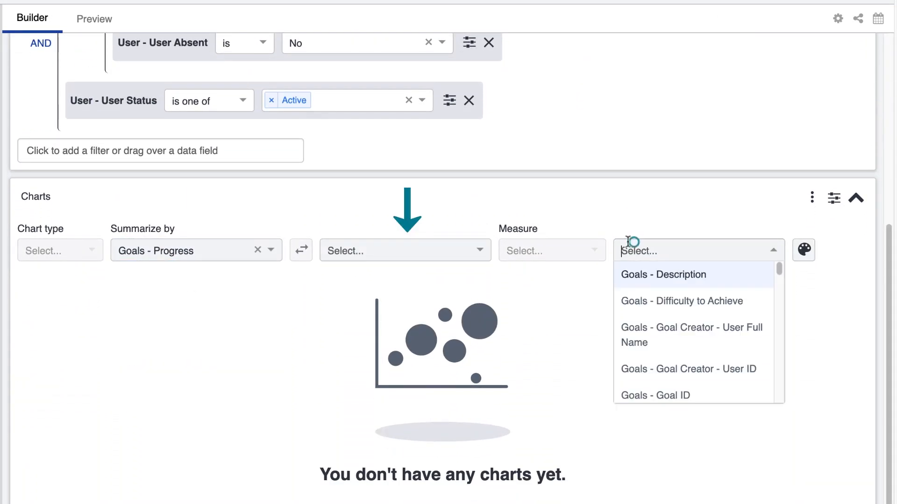
type("user id")
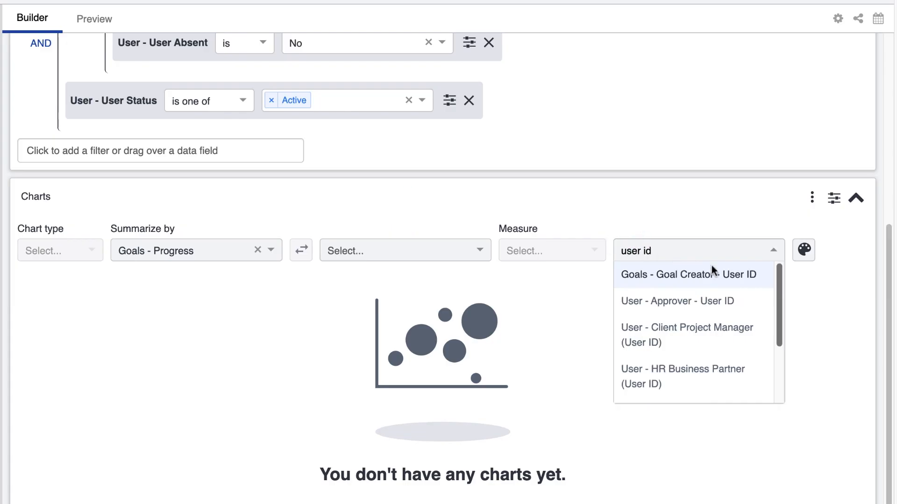
left_click_drag(780, 283, 786, 342)
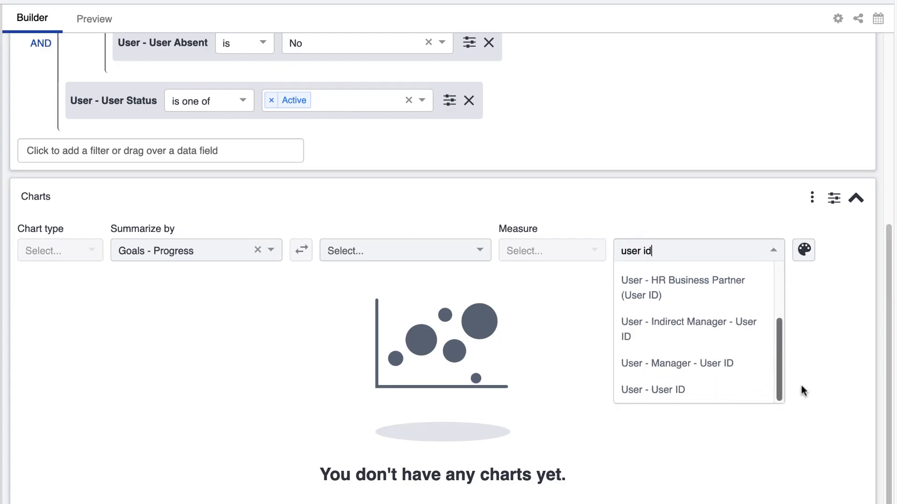
left_click(654, 389)
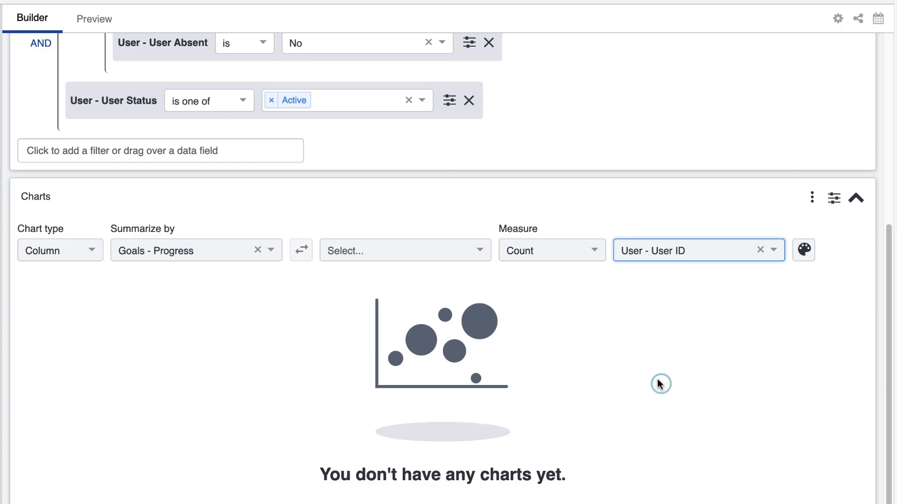
left_click(594, 253)
left_click(531, 379)
scroll(548, 306, "down", 2)
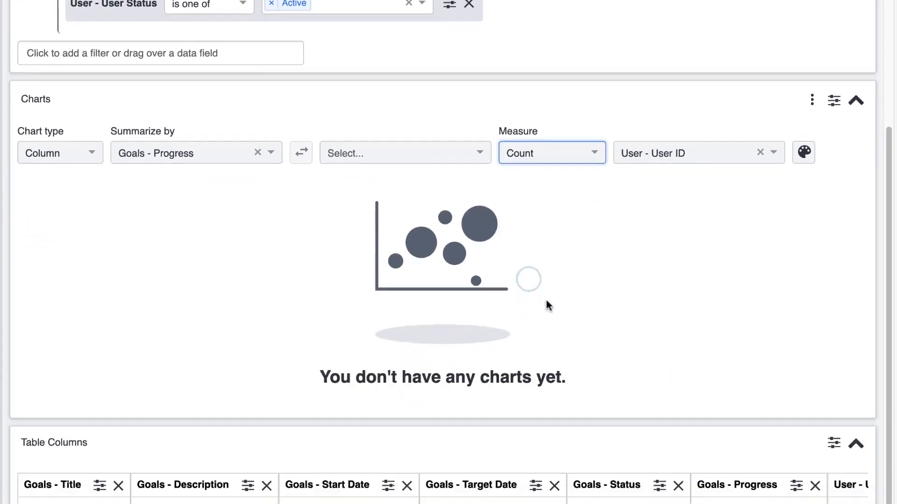
scroll(549, 306, "down", 2)
left_click(771, 486)
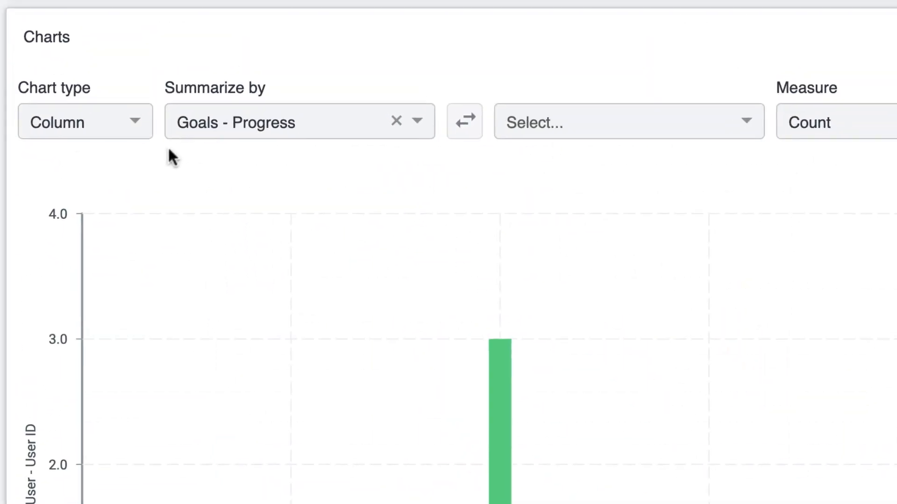
Step: Choose Column as the chart type and refresh the report
left_click(134, 124)
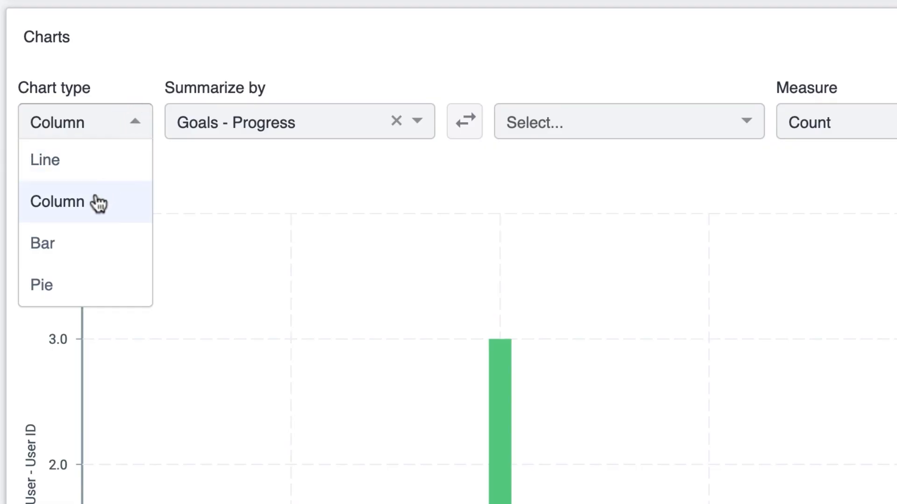
left_click(98, 203)
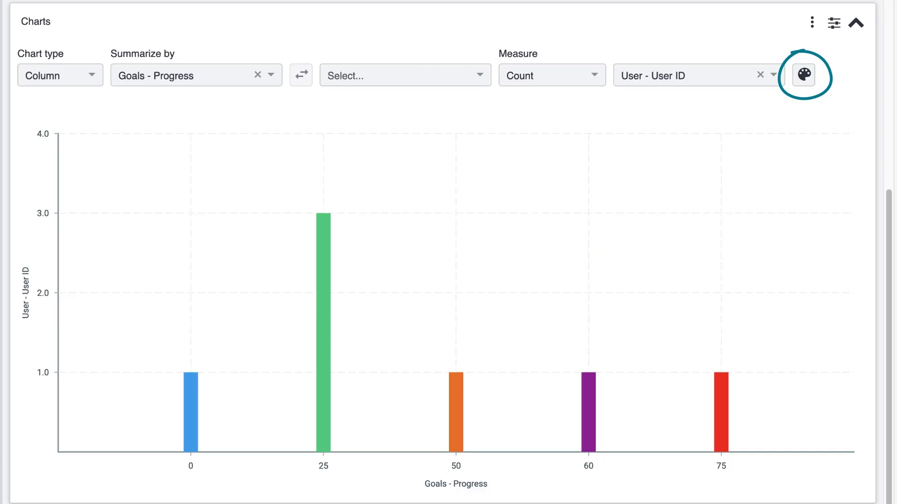
scroll(94, 82, "down", 3)
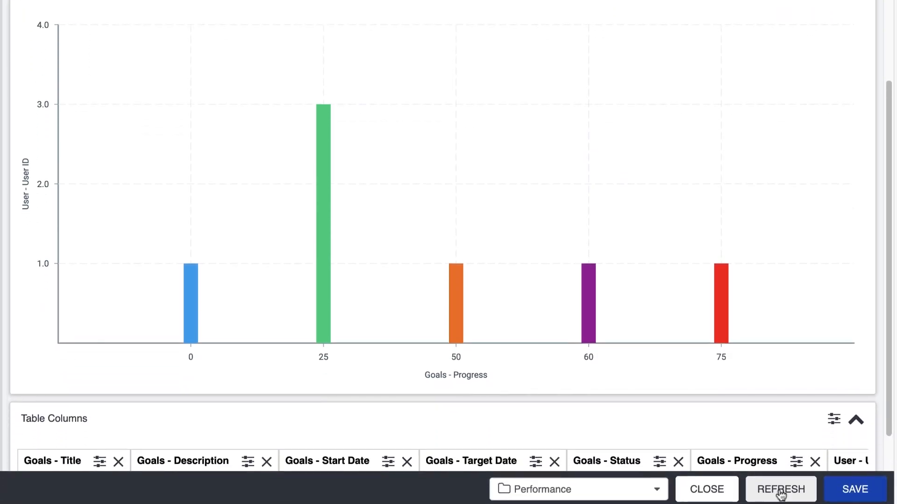
left_click(780, 490)
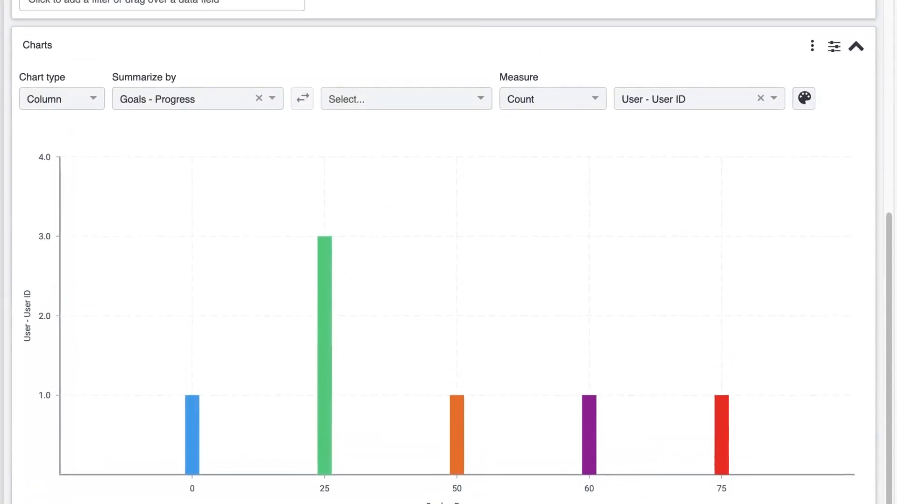
Step: Enable Publish to Dashboards in the report's properties
left_click(838, 16)
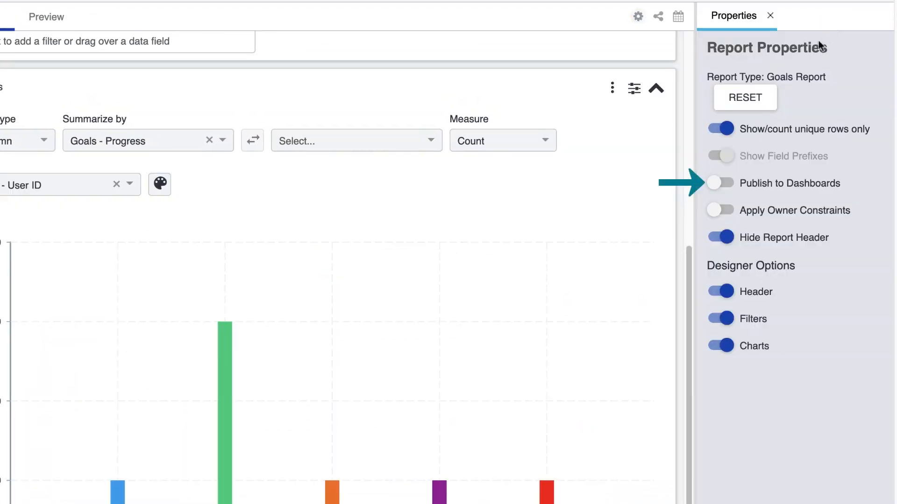
left_click(723, 183)
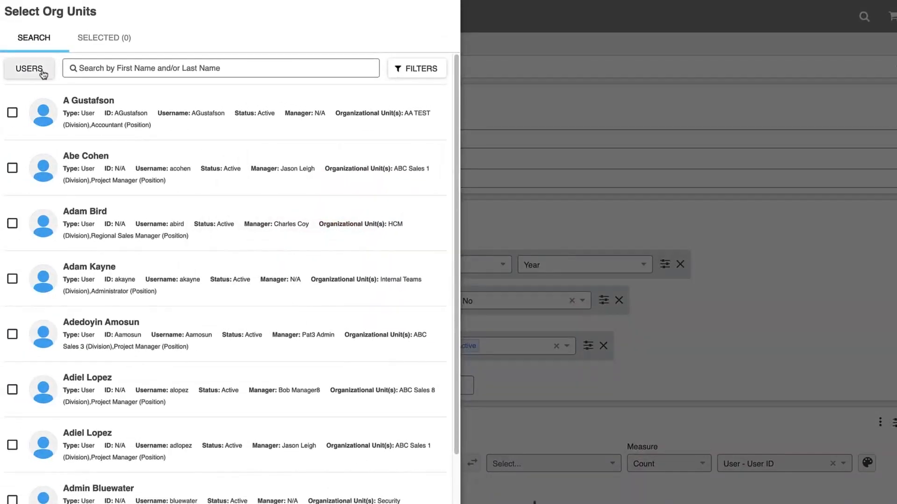
Step: Search the Group org units for Managers, select Managers Only for sharing, and open its access-level choices
left_click(42, 71)
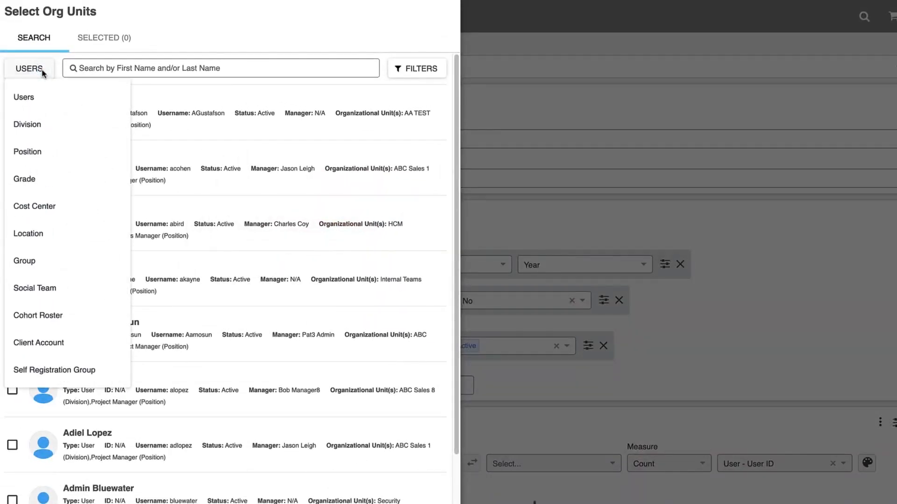
left_click(34, 264)
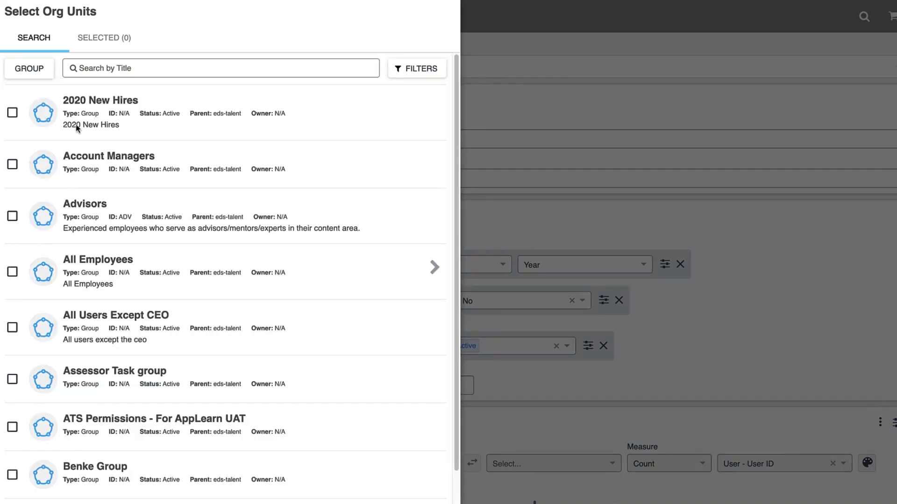
left_click(95, 70)
type("Managers")
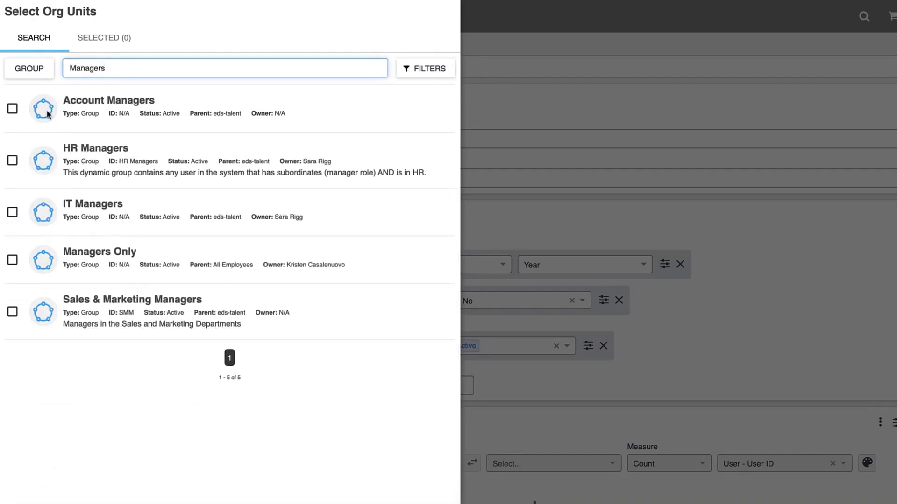
left_click(12, 259)
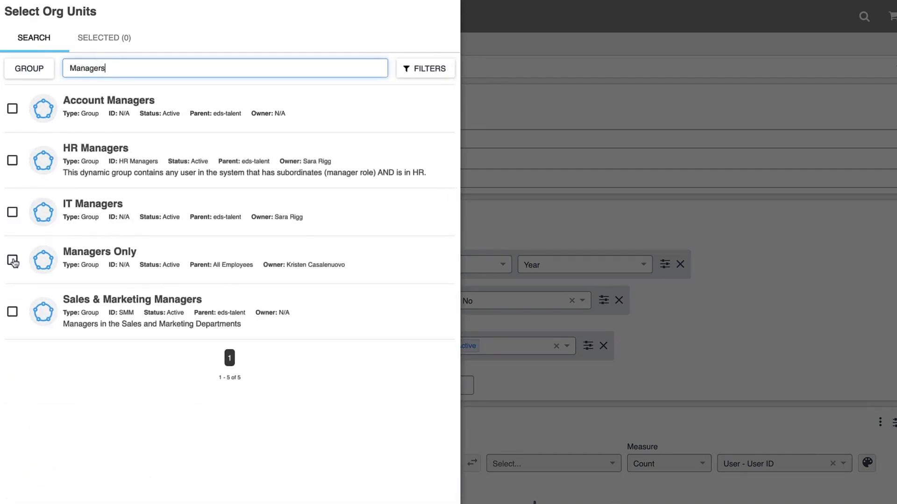
left_click(93, 44)
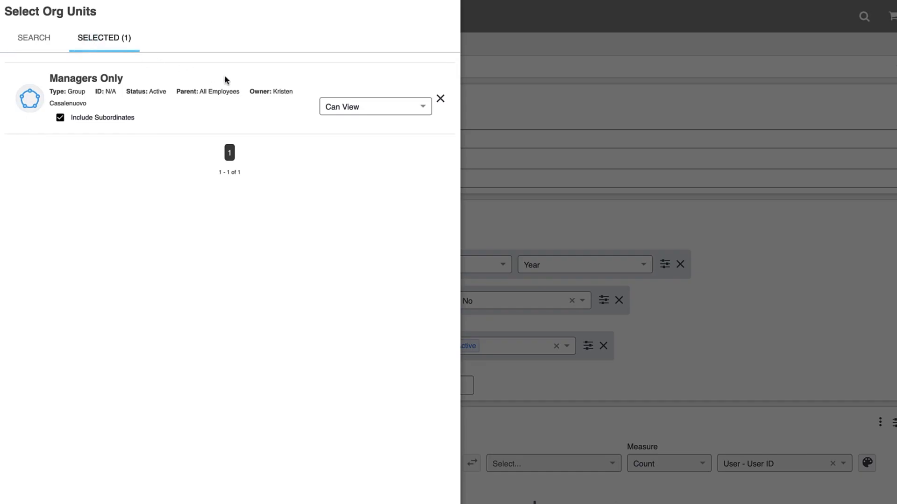
left_click(327, 103)
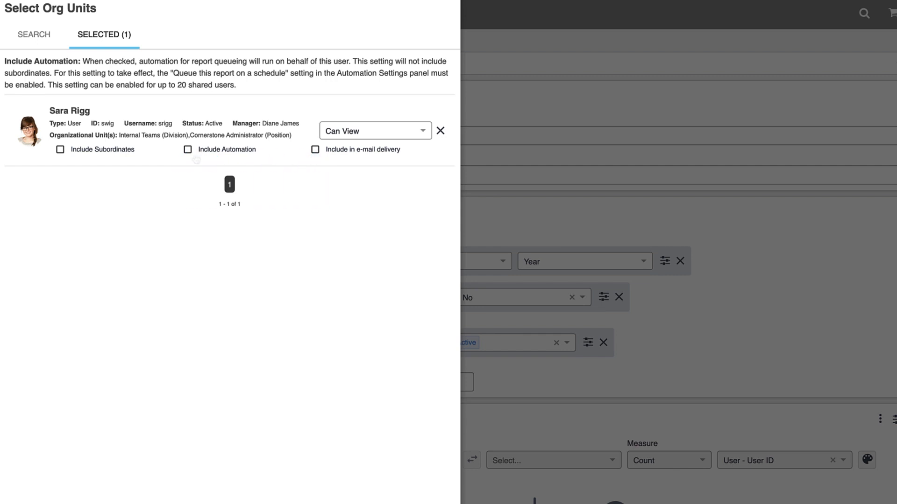
Step: Include the selected user in automation and e-mail delivery, and confirm the sharing selection
left_click(189, 151)
left_click(313, 151)
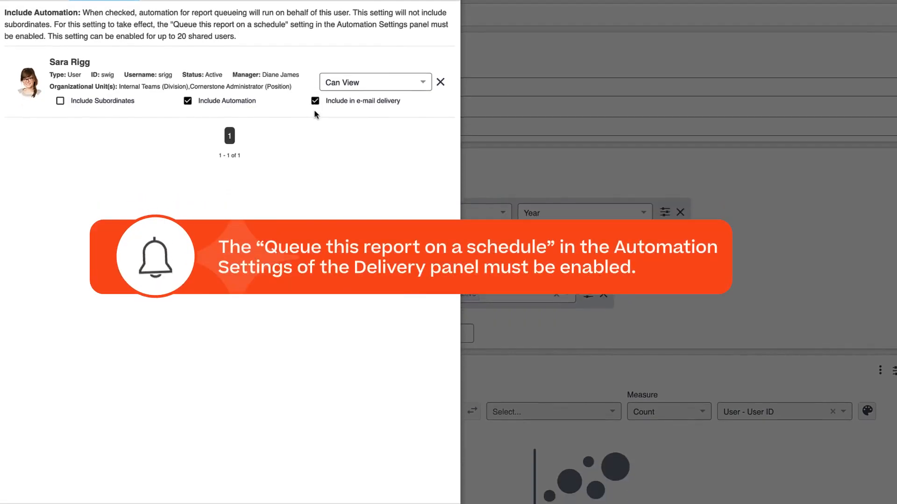
left_click(428, 492)
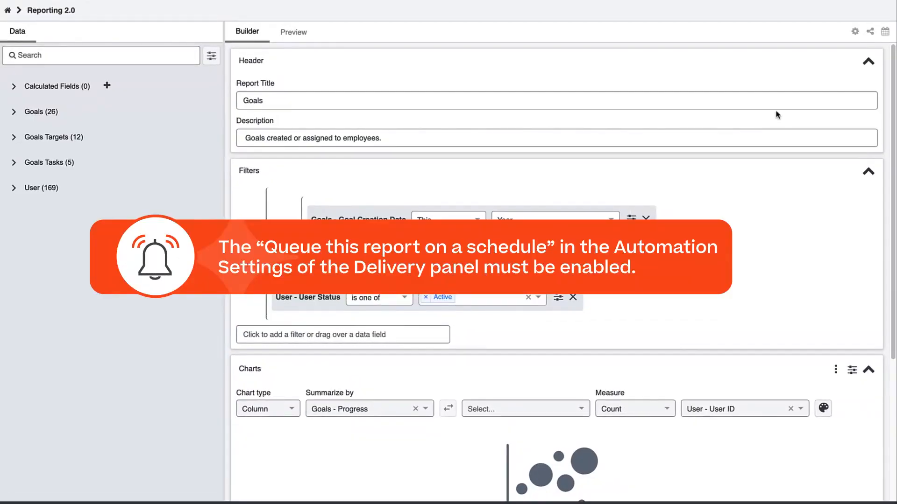
Step: Enable Queue this report on a schedule and Deliver to Email in the report's Automation Settings
left_click(885, 32)
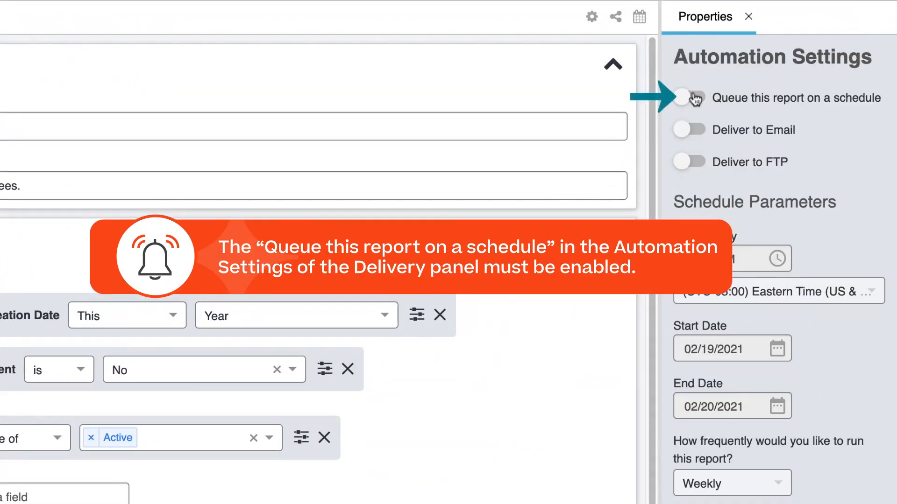
left_click(693, 97)
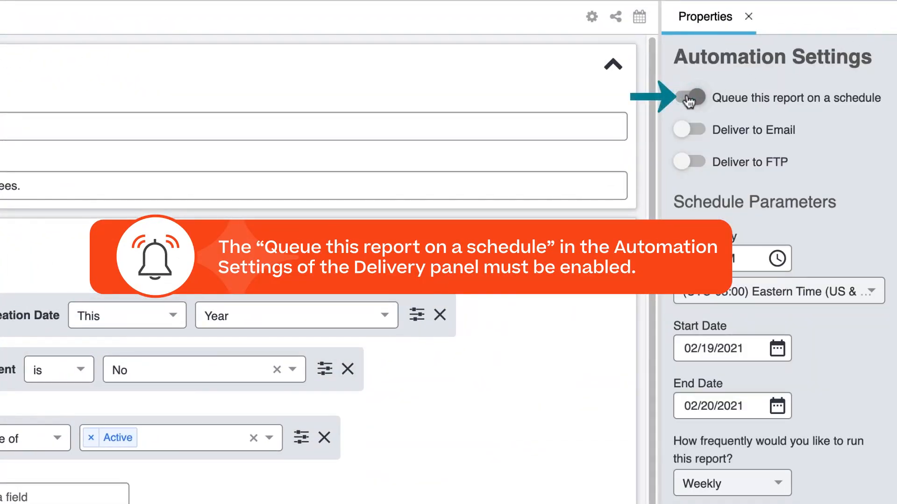
left_click(690, 130)
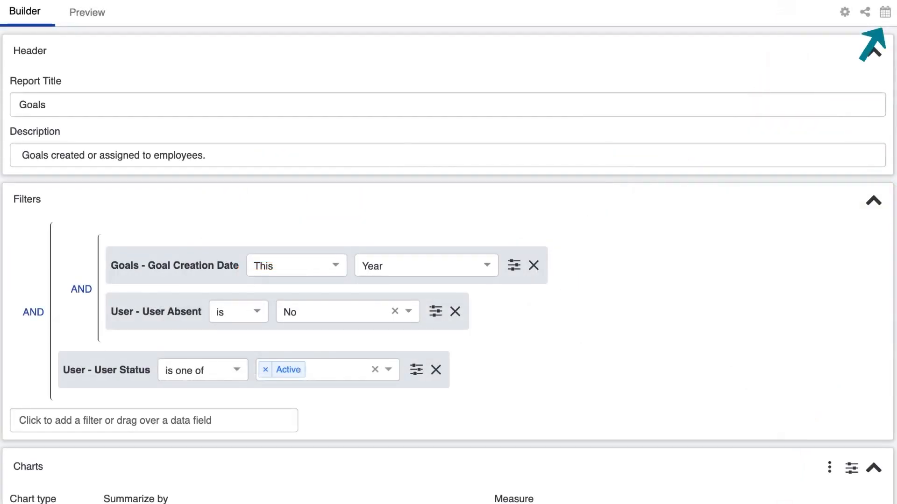
Step: Set the schedule's end date to 12/28/2021 and run the report weekly on Monday
left_click(884, 12)
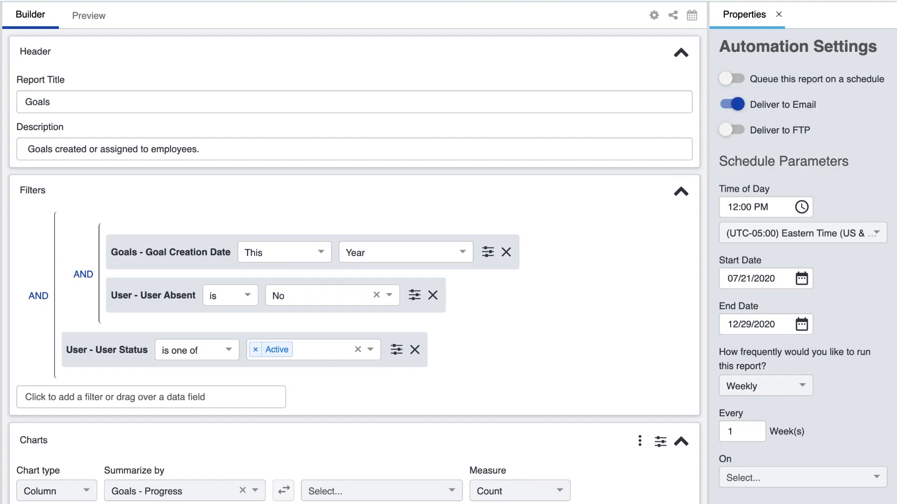
scroll(804, 177, "down", 3)
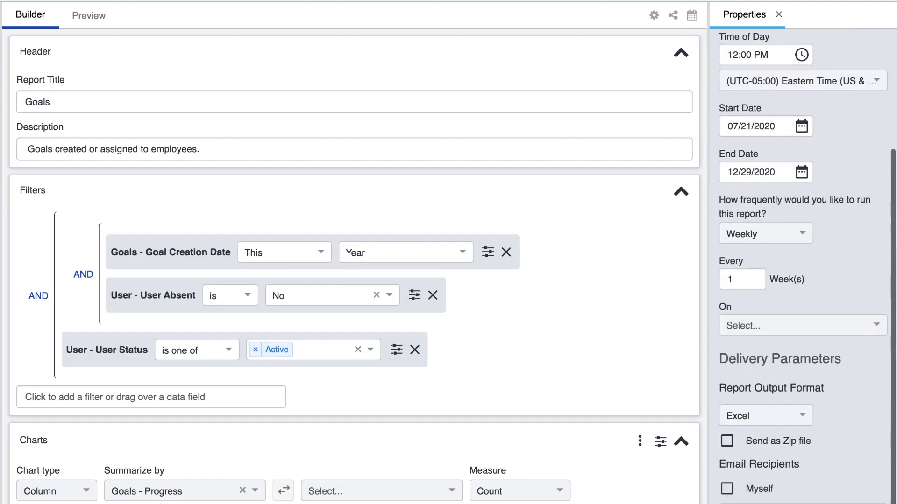
left_click(803, 174)
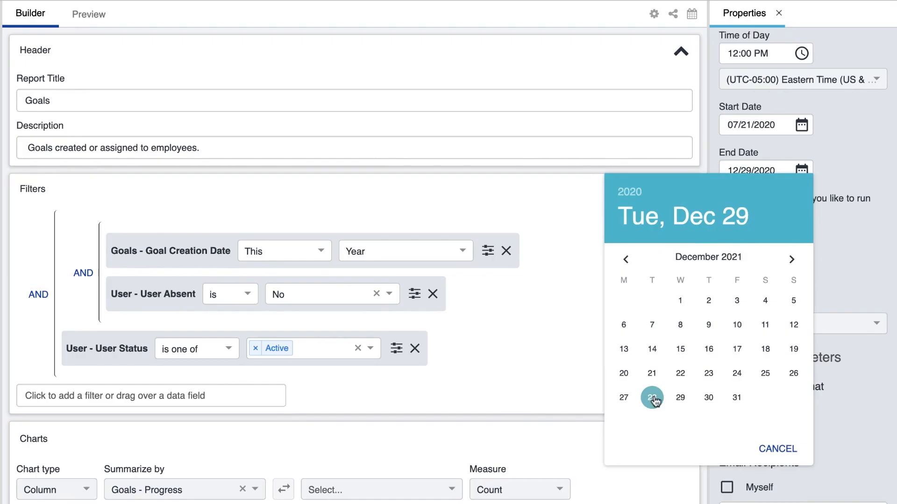
left_click(653, 398)
left_click(810, 232)
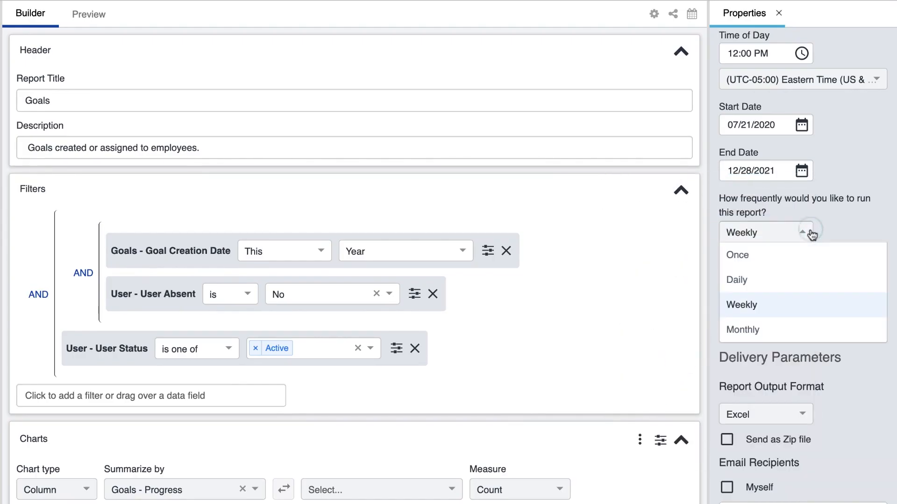
left_click(792, 306)
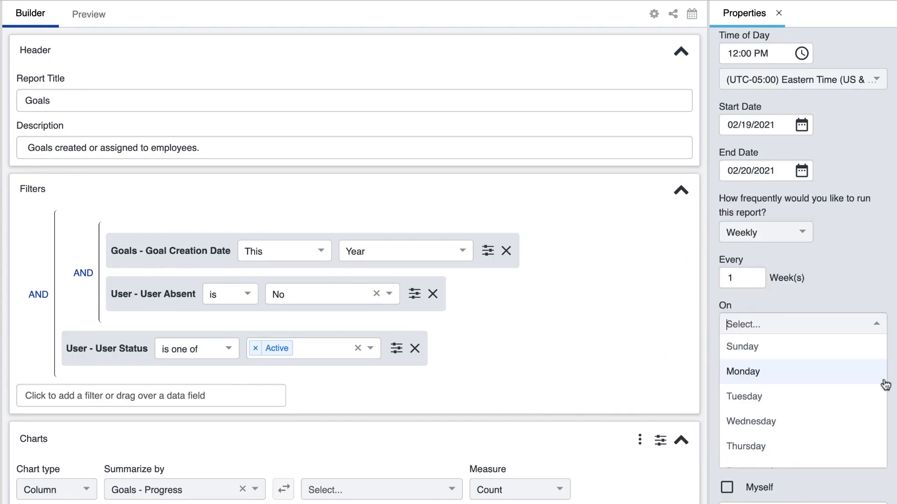
left_click(886, 384)
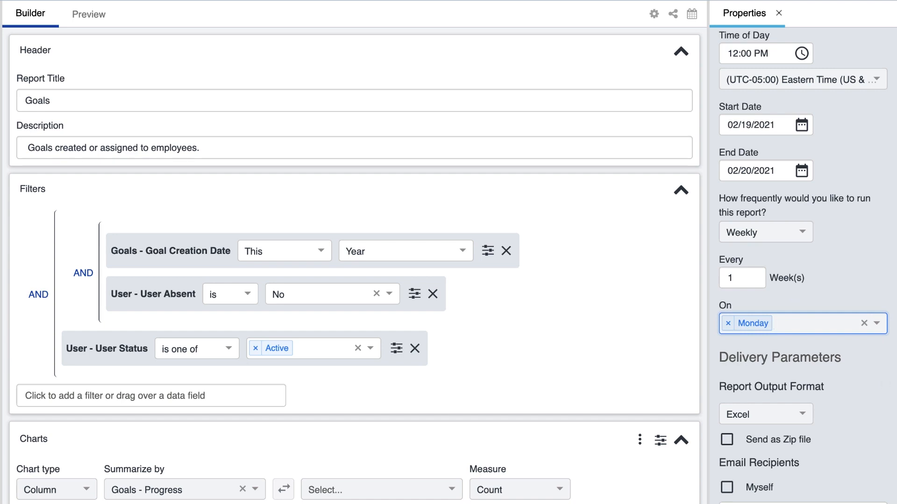
Step: Enable Deliver to FTP and keep Excel as the report output format
scroll(802, 233, "up", 4)
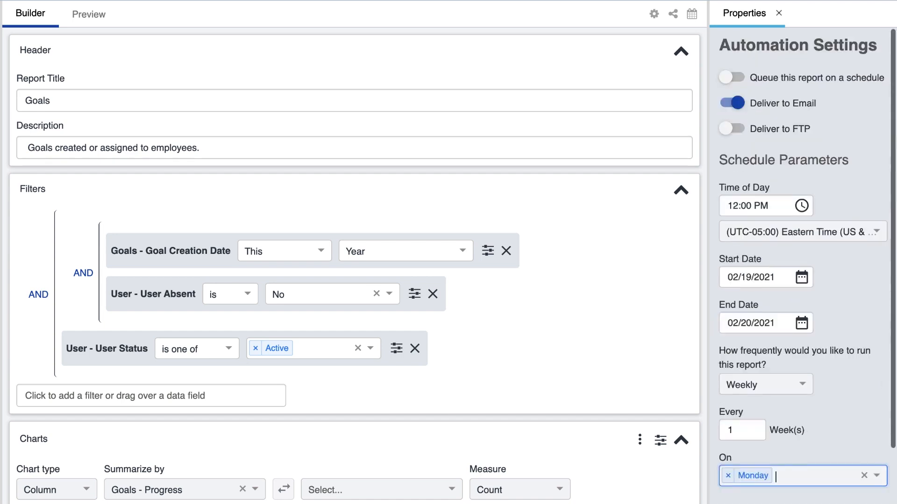
left_click(737, 130)
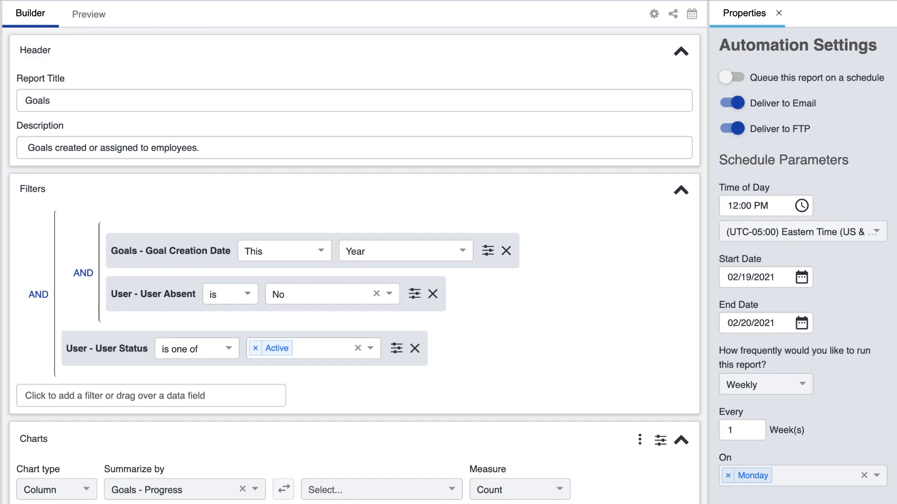
scroll(803, 267, "down", 3)
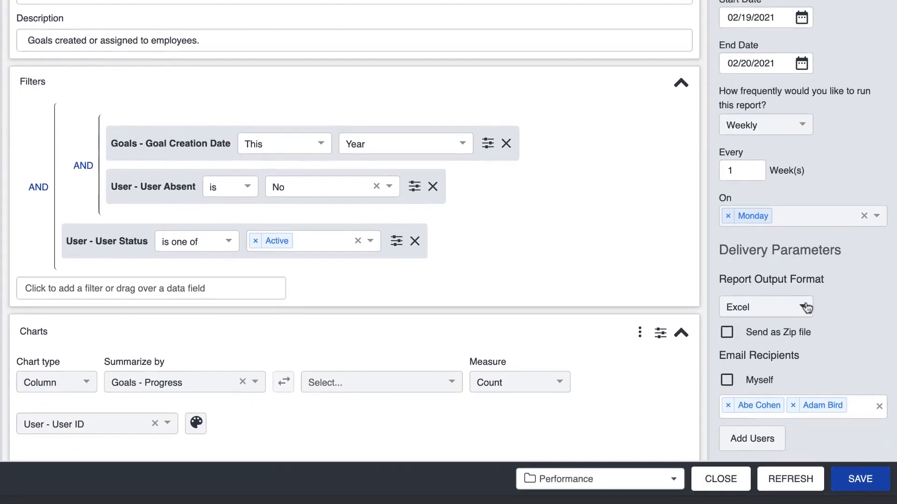
left_click(804, 369)
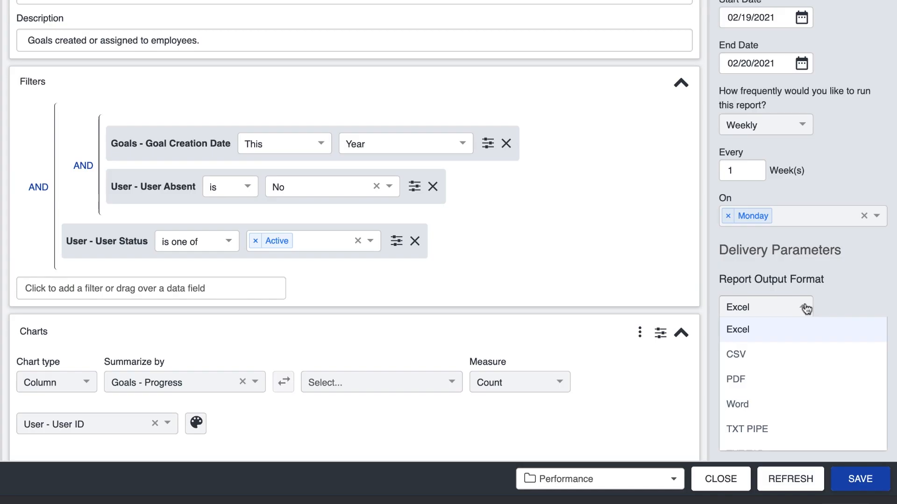
left_click(805, 307)
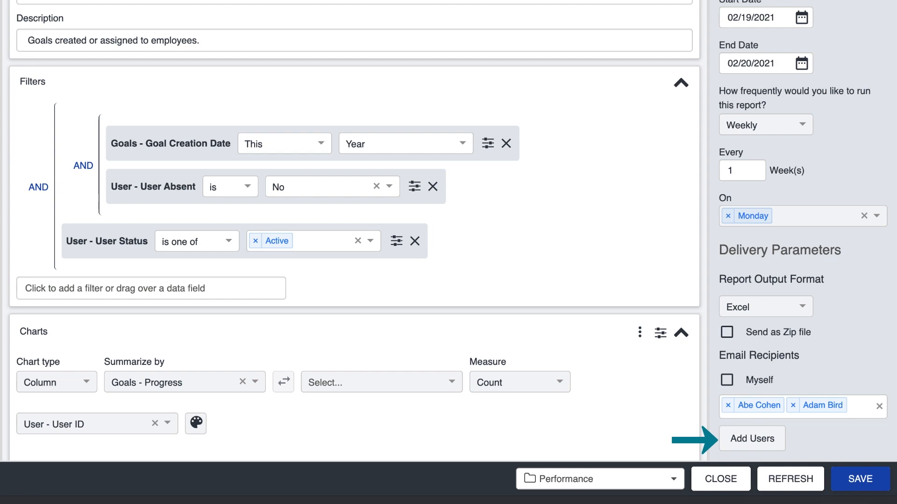
Step: Save the Goals report with its delivery settings and close it
left_click(861, 481)
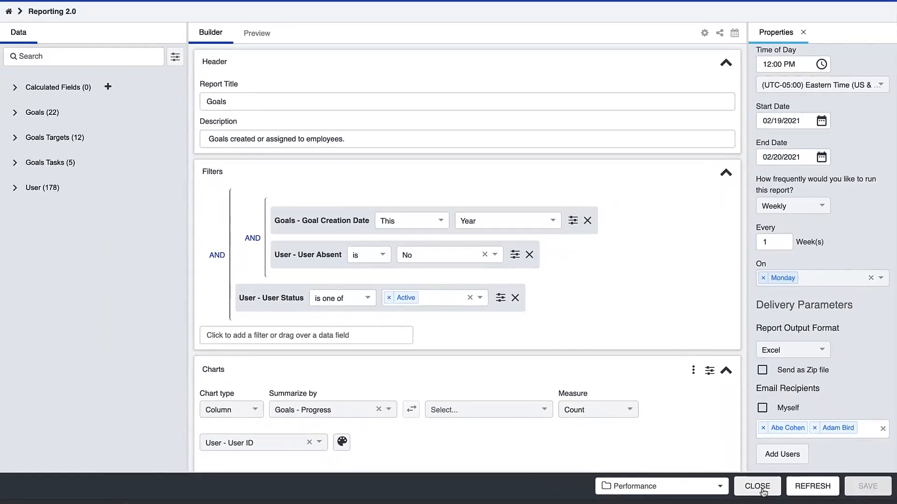
left_click(721, 479)
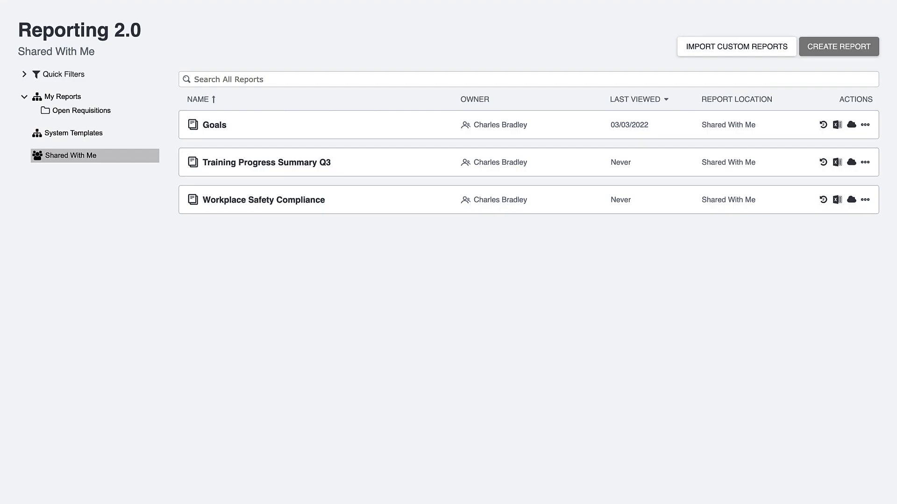